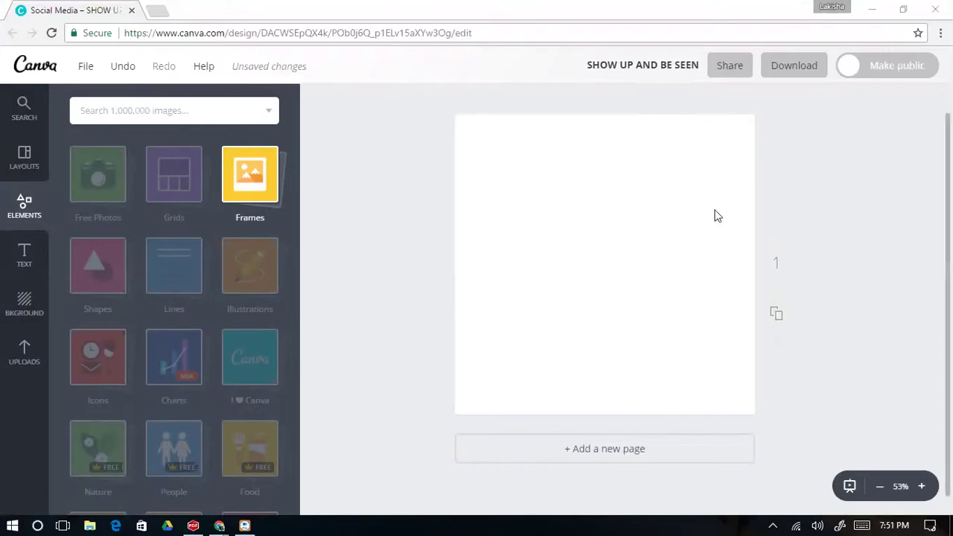
Make the page background turquoise and place an 'Add heading' text box near the top
{"action": "left_click", "coordinate": [22, 304]}
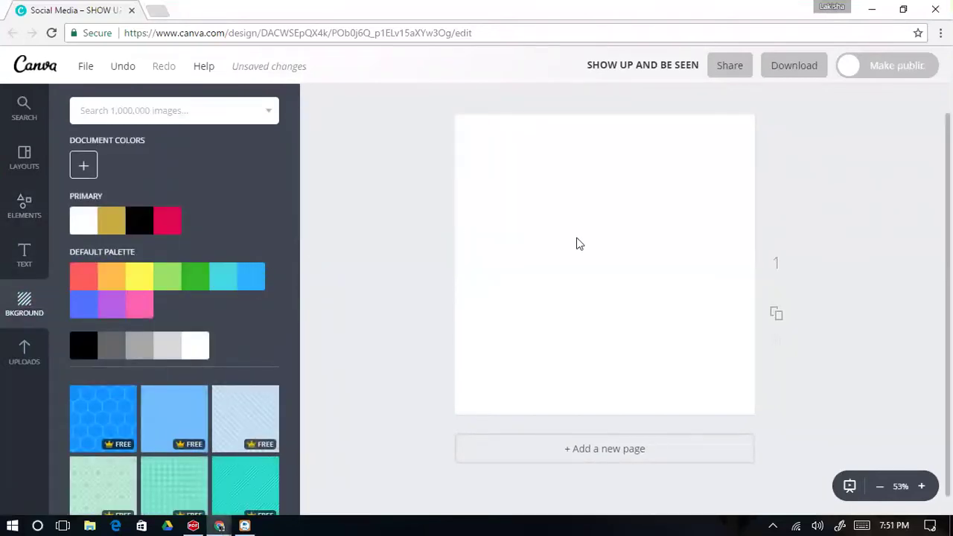
{"action": "left_click", "coordinate": [235, 281]}
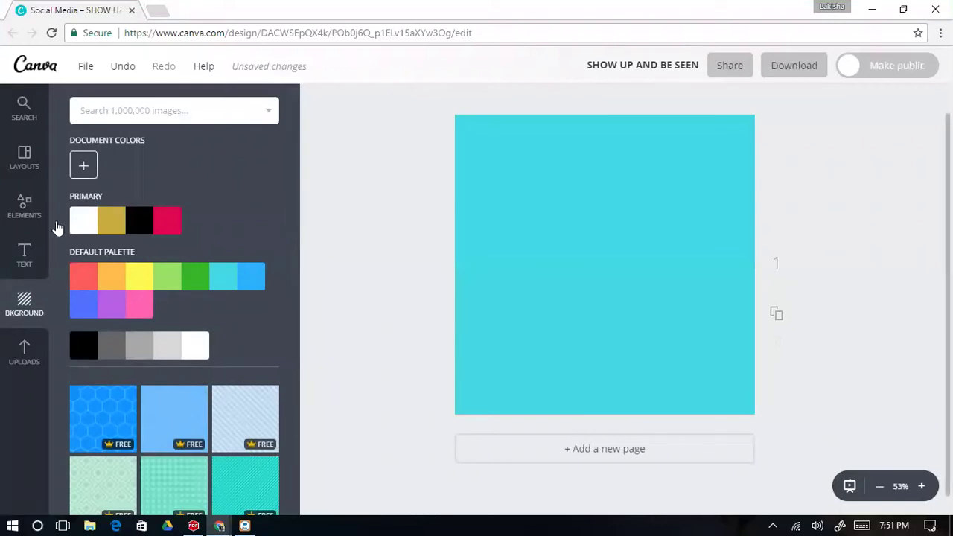
{"action": "left_click", "coordinate": [26, 258]}
{"action": "left_click_drag", "start_coordinate": [164, 187], "coordinate": [607, 205]}
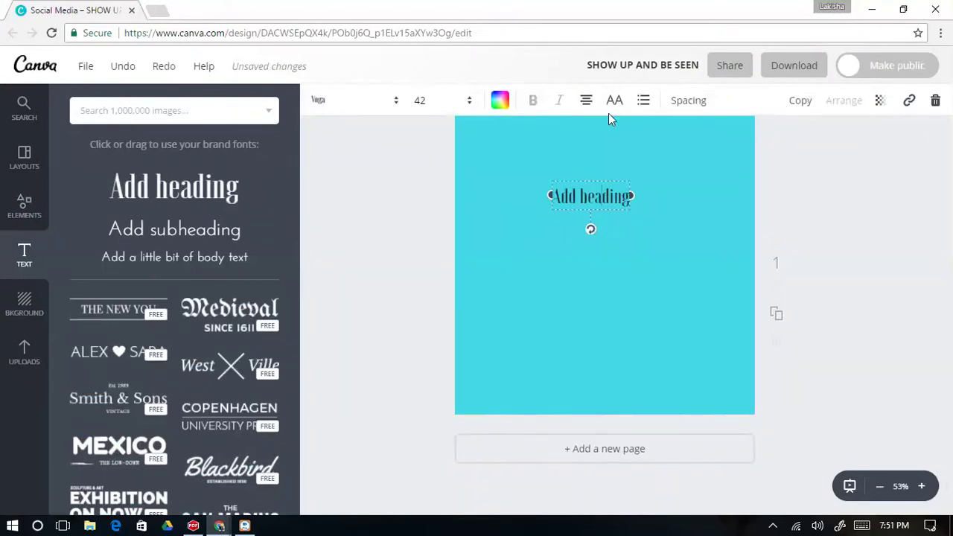
Change the heading text to 'SHOW UP &'
{"action": "left_click", "coordinate": [605, 210]}
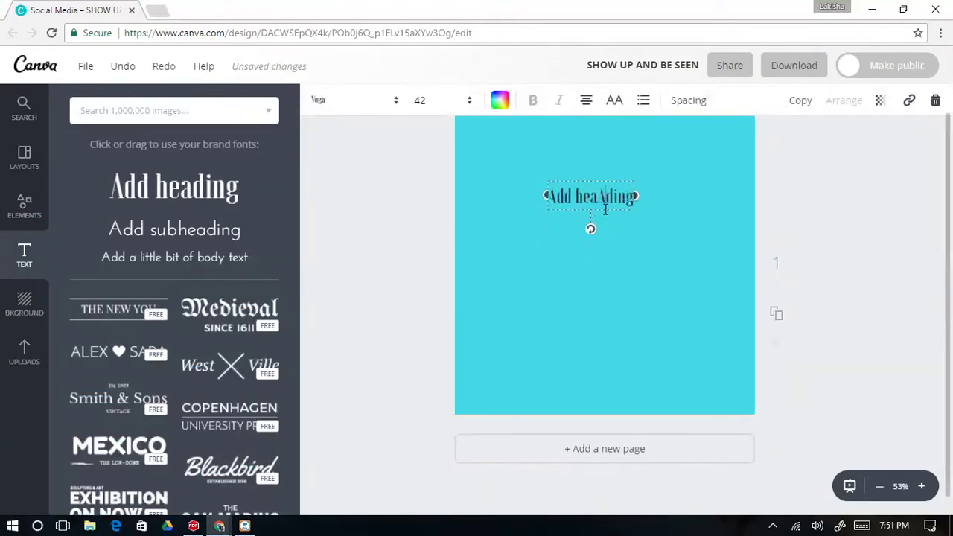
{"action": "key", "text": "ctrl+a"}
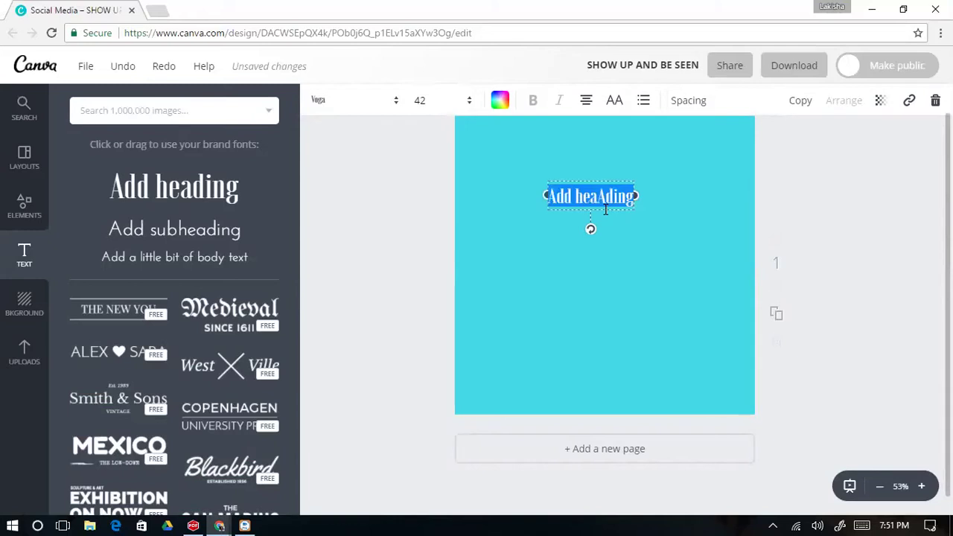
{"action": "type", "text": "SHOW UP"}
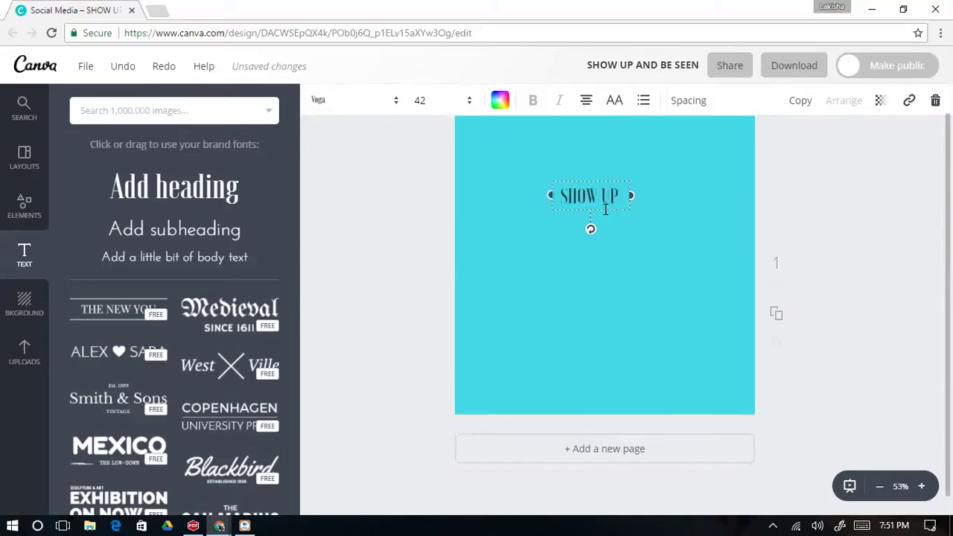
{"action": "type", "text": " &"}
{"action": "left_click", "coordinate": [618, 209]}
{"action": "left_click", "coordinate": [595, 197]}
Duplicate the heading, move the copy near the bottom, and retype it as 'BE SEEN'
{"action": "left_click", "coordinate": [798, 100]}
{"action": "left_click", "coordinate": [604, 195]}
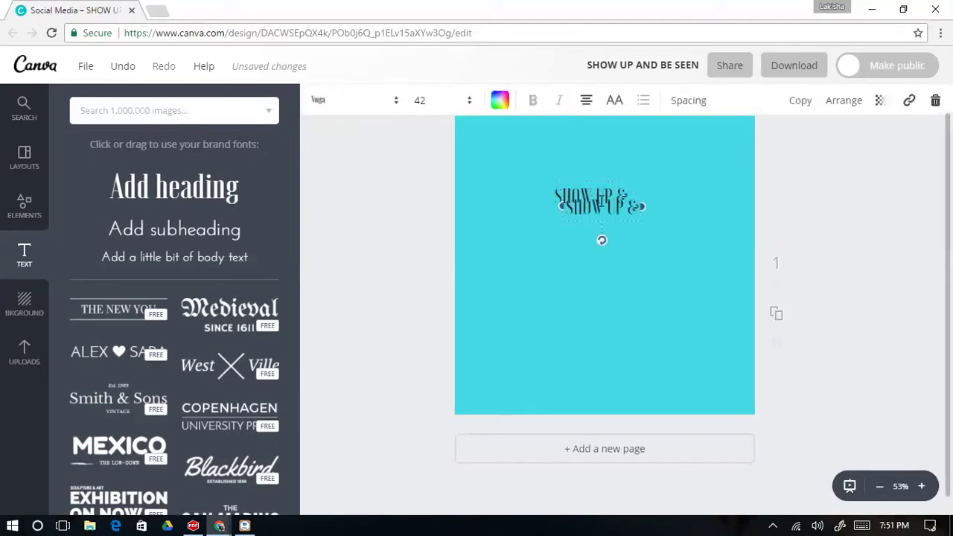
{"action": "left_click_drag", "start_coordinate": [601, 189], "coordinate": [598, 369]}
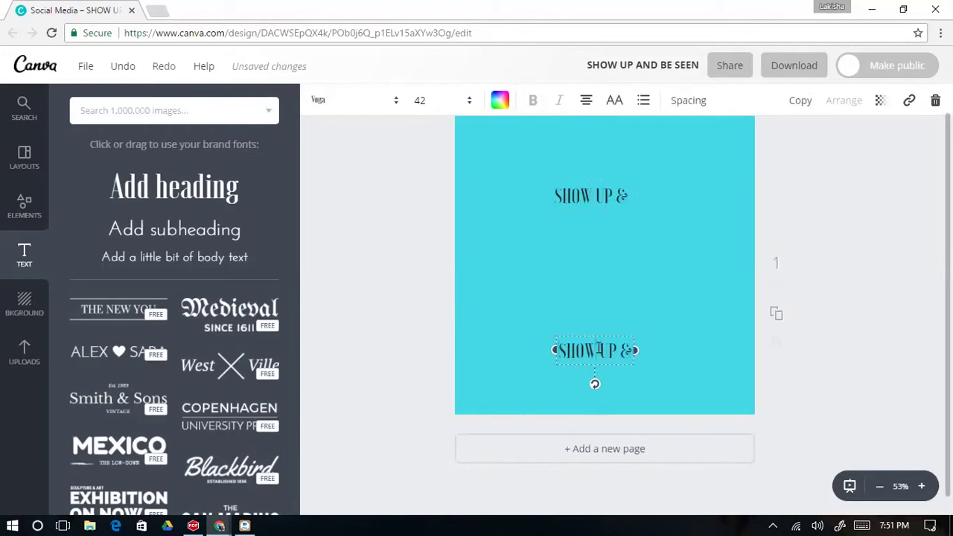
{"action": "double_click", "coordinate": [599, 348]}
{"action": "type", "text": "BE SEEN"}
{"action": "left_click", "coordinate": [661, 298]}
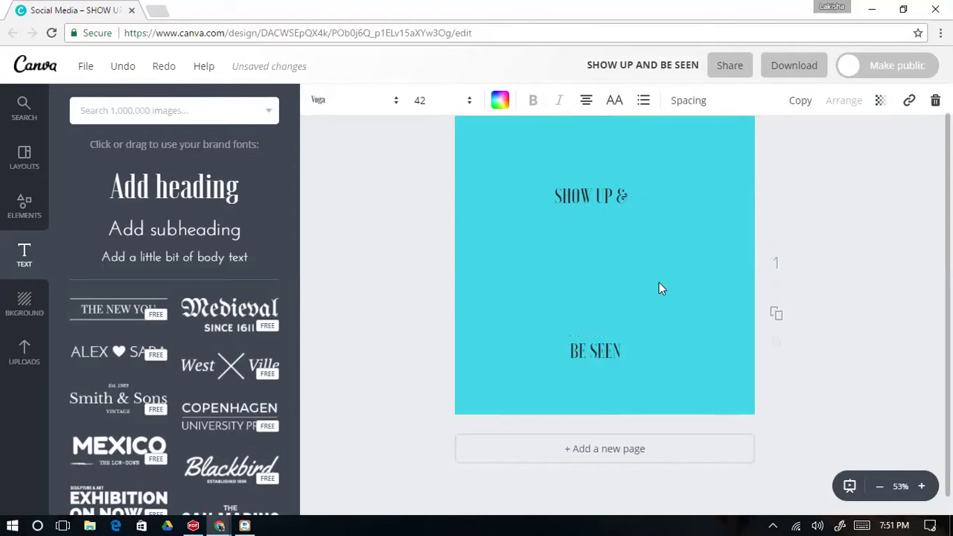
{"action": "left_click_drag", "start_coordinate": [584, 195], "coordinate": [589, 194]}
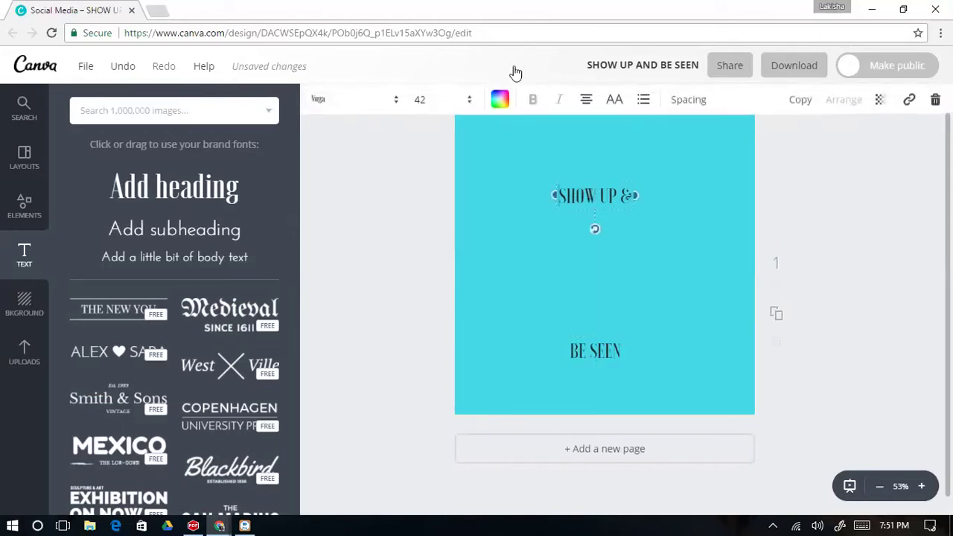
Set both 'SHOW UP &' and 'BE SEEN' to font size 72
{"action": "left_click", "coordinate": [446, 100]}
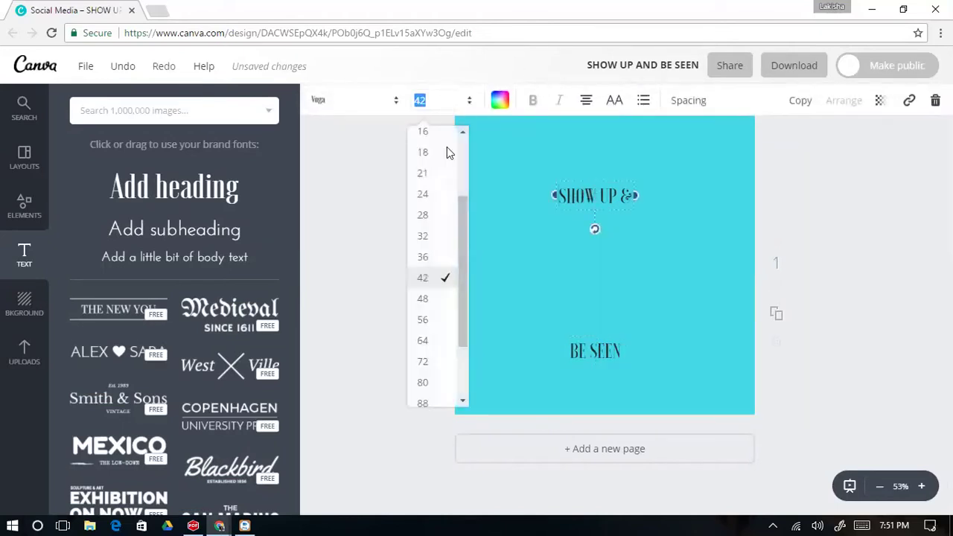
{"action": "left_click", "coordinate": [423, 341]}
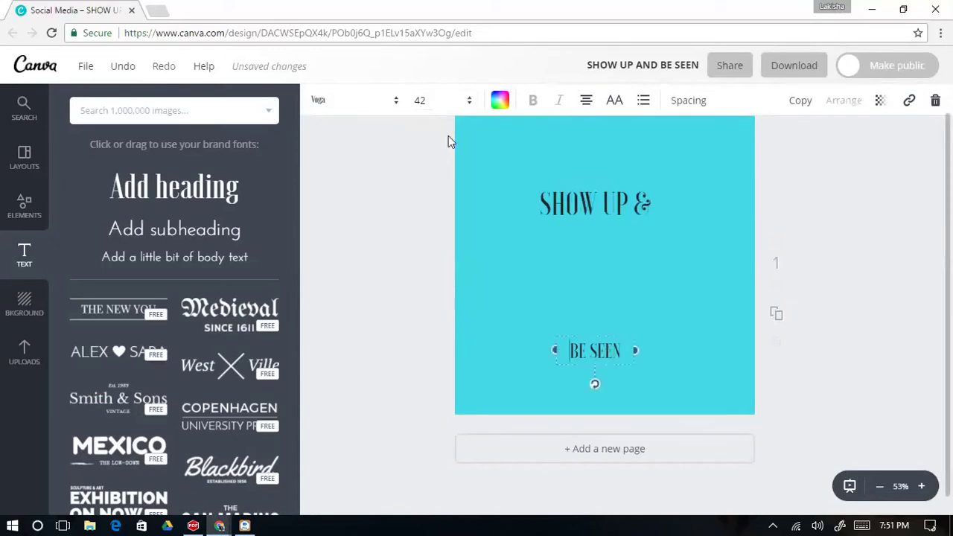
{"action": "left_click", "coordinate": [422, 100]}
{"action": "left_click", "coordinate": [436, 362]}
{"action": "left_click", "coordinate": [578, 207]}
{"action": "left_click", "coordinate": [426, 108]}
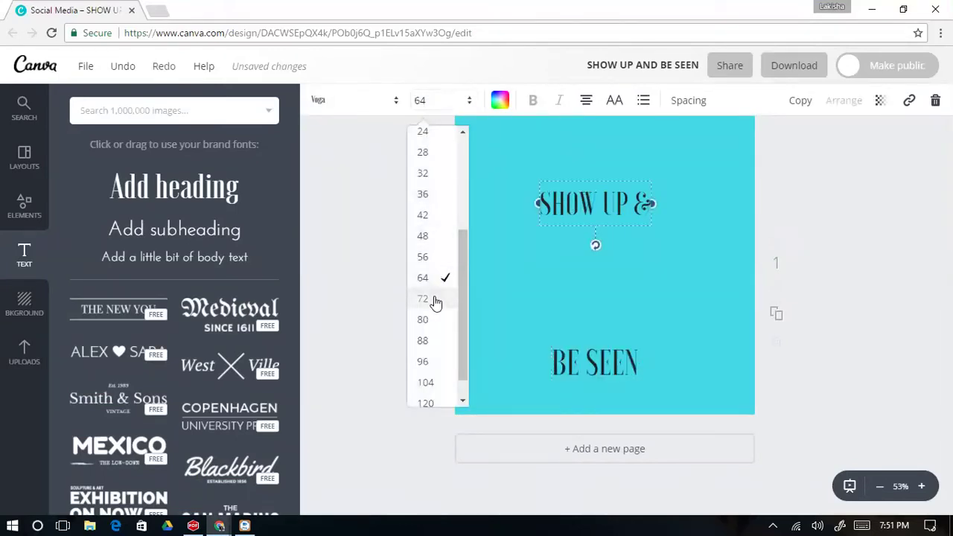
{"action": "left_click", "coordinate": [437, 300]}
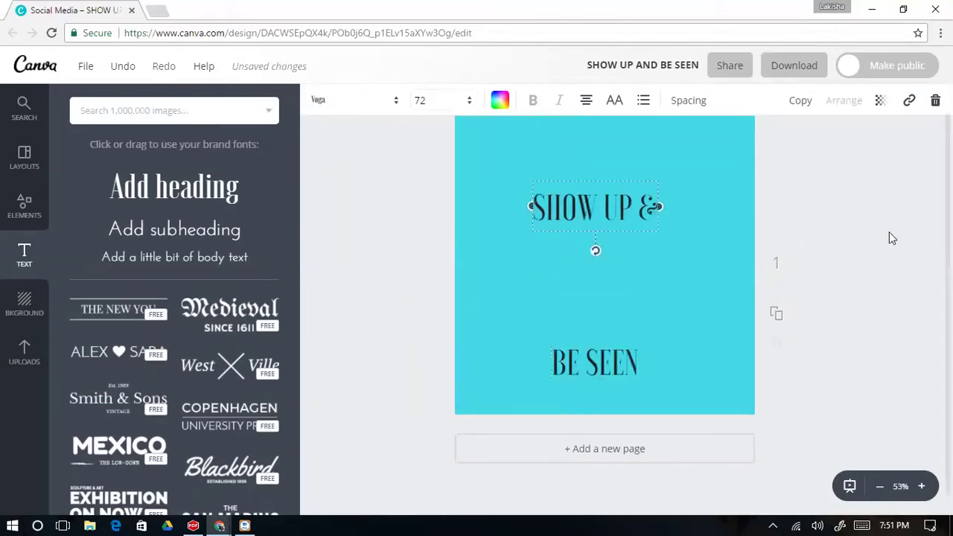
Colour both text lines white
{"action": "left_click", "coordinate": [500, 100]}
{"action": "left_click", "coordinate": [805, 202]}
{"action": "left_click", "coordinate": [570, 366]}
{"action": "left_click", "coordinate": [499, 100]}
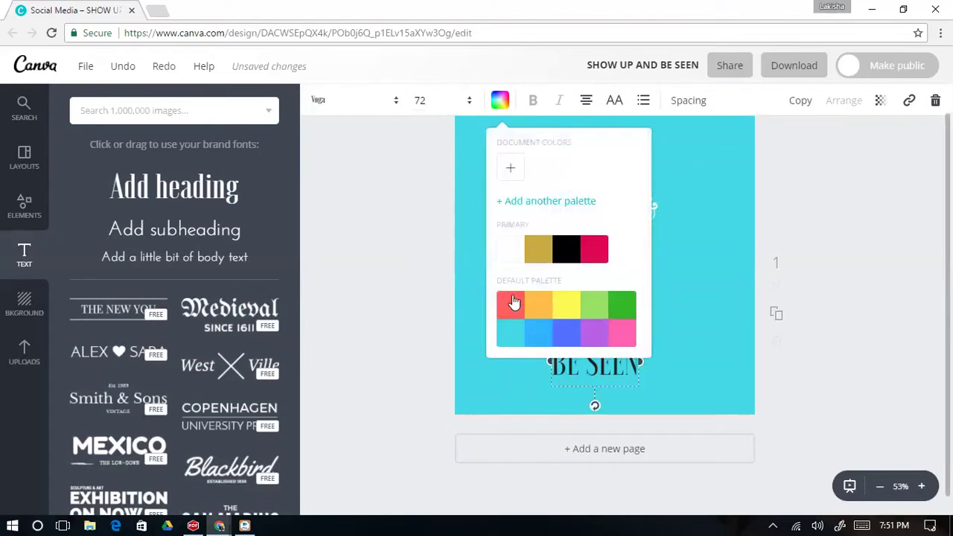
{"action": "left_click", "coordinate": [781, 216]}
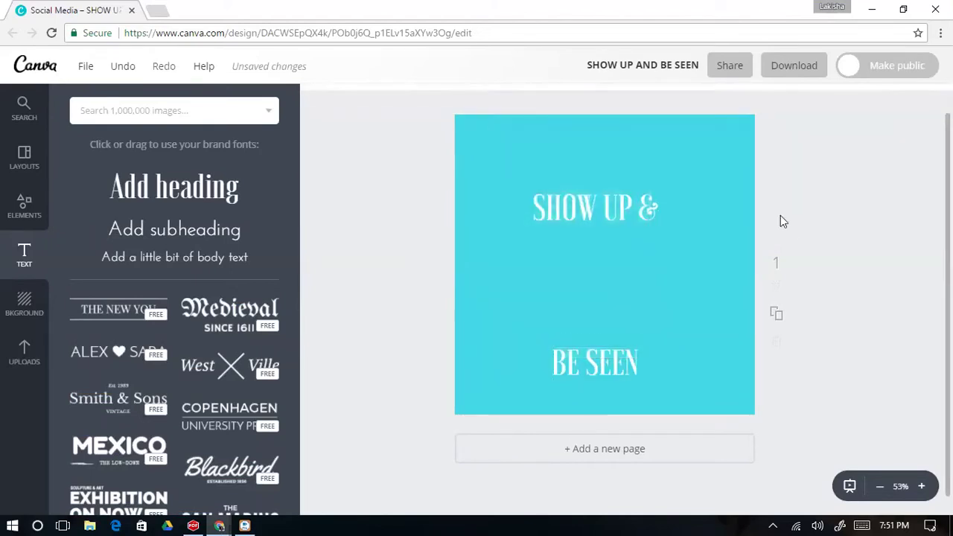
Centre 'SHOW UP &' and 'BE SEEN' horizontally on the page
{"action": "left_click_drag", "start_coordinate": [612, 206], "coordinate": [621, 211]}
{"action": "left_click_drag", "start_coordinate": [603, 334], "coordinate": [605, 338]}
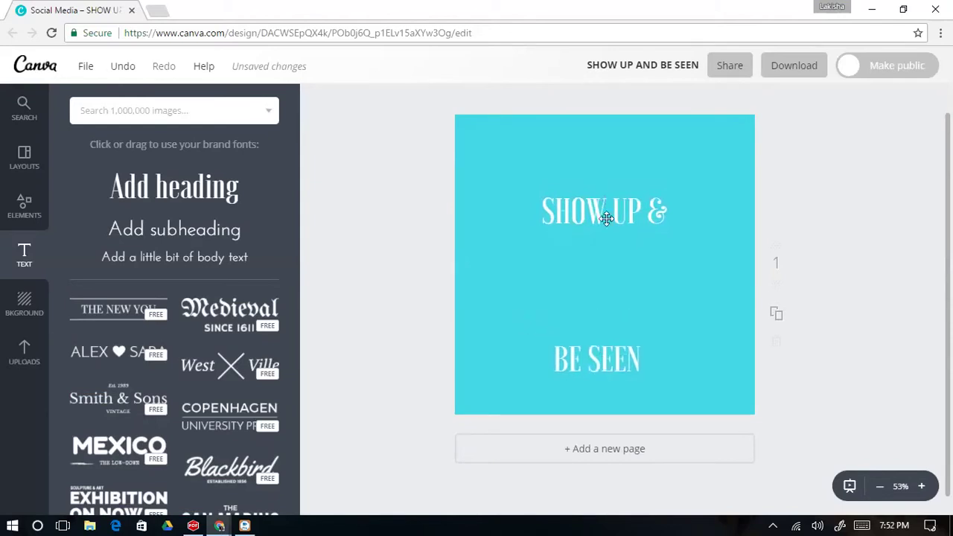
{"action": "left_click_drag", "start_coordinate": [606, 216], "coordinate": [606, 214]}
{"action": "left_click", "coordinate": [478, 195]}
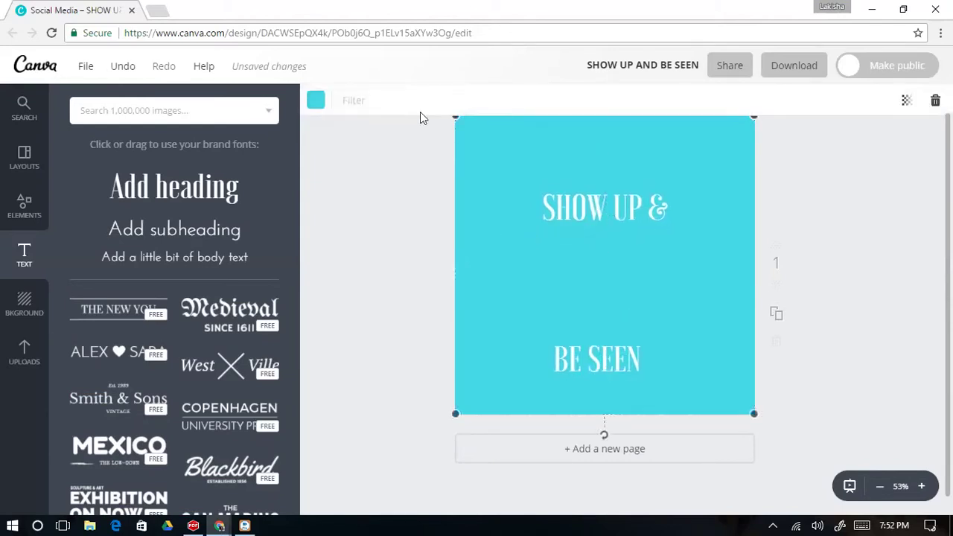
Add a small six-pointed star shape in the page's top-left corner
{"action": "left_click", "coordinate": [24, 212]}
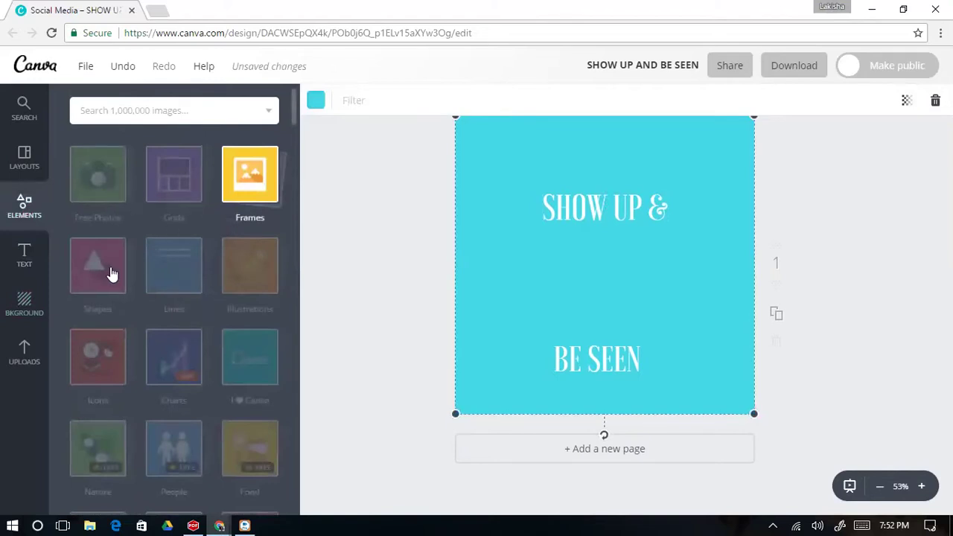
{"action": "left_click", "coordinate": [110, 272]}
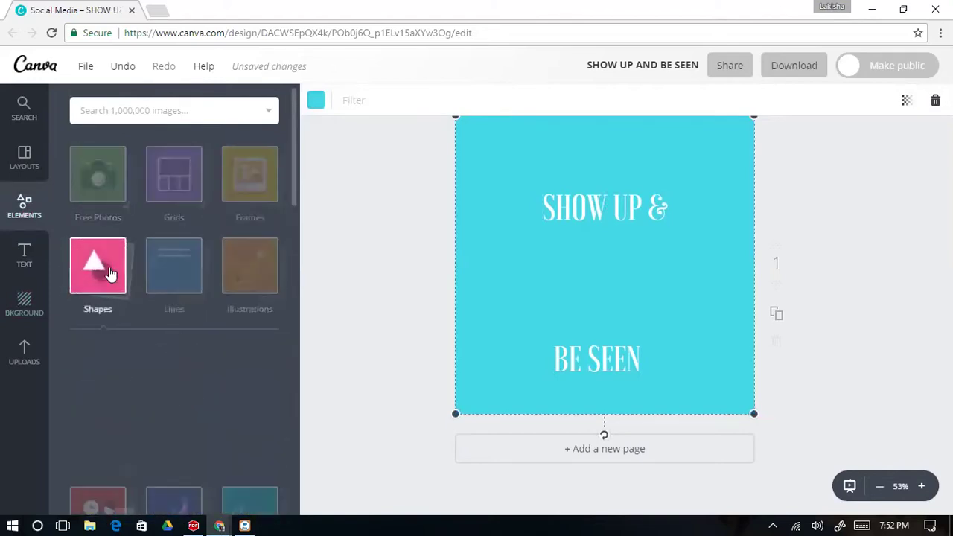
{"action": "scroll", "coordinate": [198, 373], "scroll_direction": "down", "scroll_amount": 3}
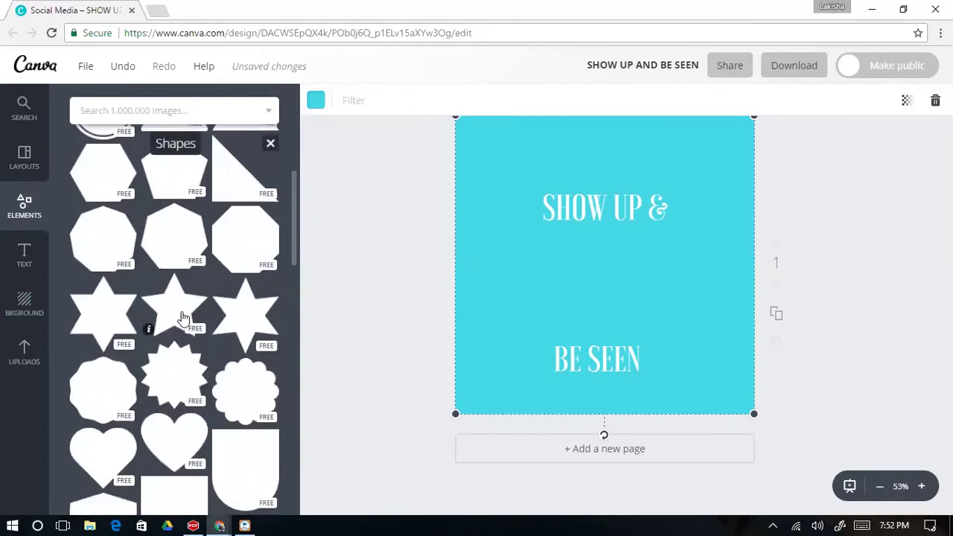
{"action": "left_click_drag", "start_coordinate": [234, 315], "coordinate": [504, 288]}
{"action": "left_click_drag", "start_coordinate": [632, 420], "coordinate": [485, 217]}
{"action": "mouse_move", "coordinate": [508, 183]}
{"action": "left_mouse_down"}
{"action": "mouse_move", "coordinate": [517, 164]}
{"action": "mouse_move", "coordinate": [506, 166]}
{"action": "left_mouse_up"}
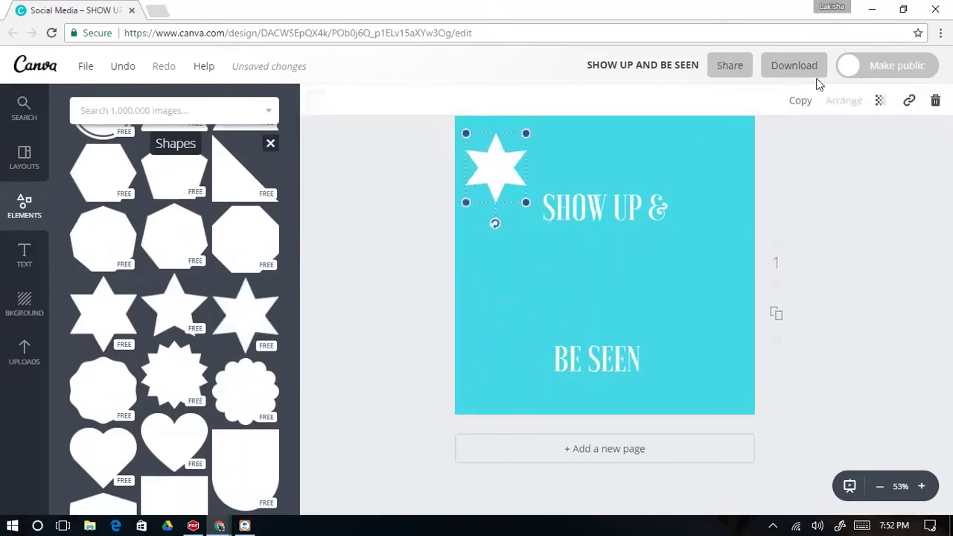
Duplicate the star to the bottom right beside 'BE SEEN' and re-centre both text lines
{"action": "left_click", "coordinate": [802, 99]}
{"action": "left_click_drag", "start_coordinate": [609, 269], "coordinate": [715, 365]}
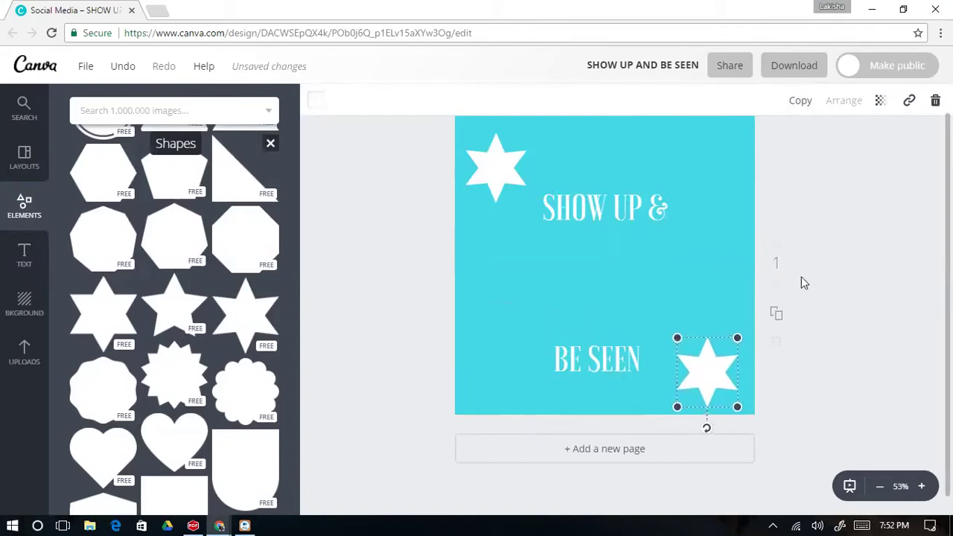
{"action": "left_click_drag", "start_coordinate": [580, 213], "coordinate": [588, 219]}
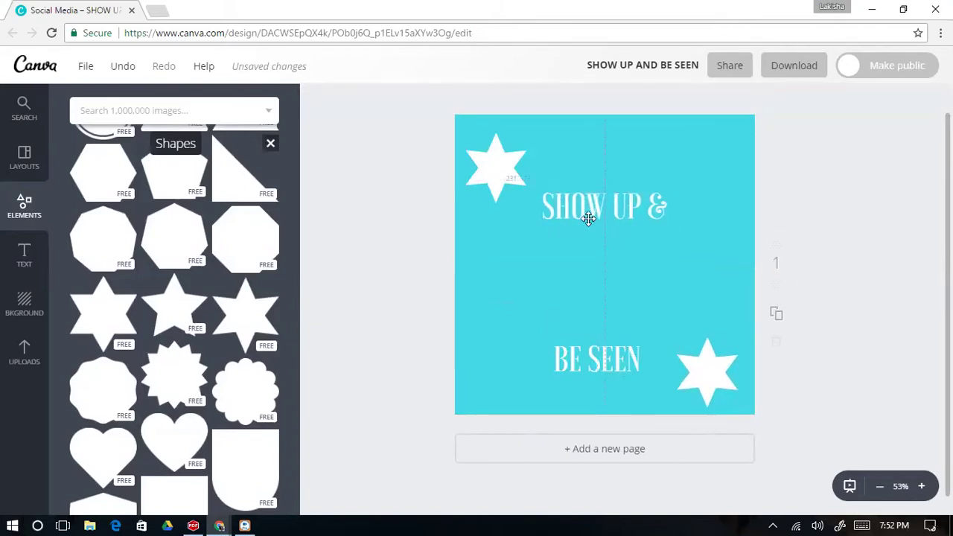
{"action": "left_click_drag", "start_coordinate": [593, 362], "coordinate": [602, 362]}
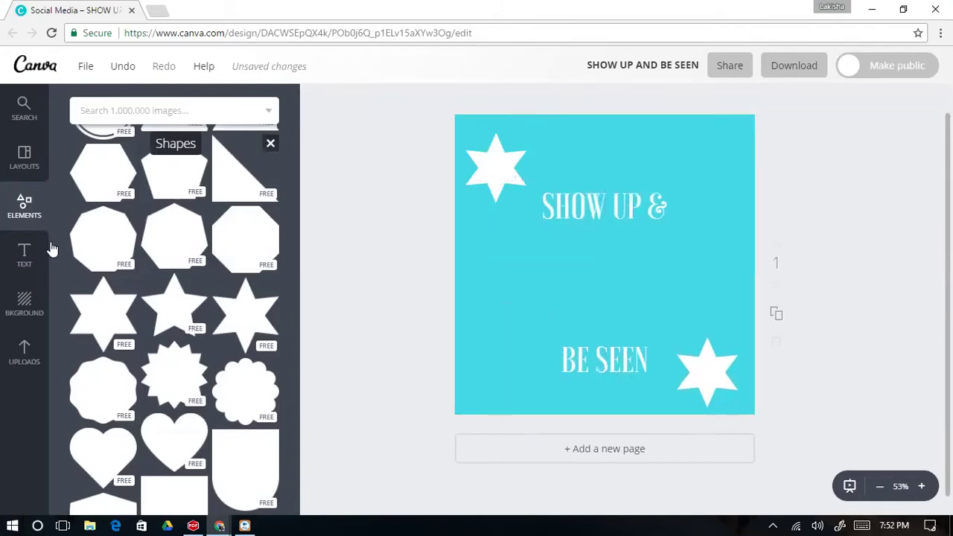
{"action": "left_click", "coordinate": [31, 212]}
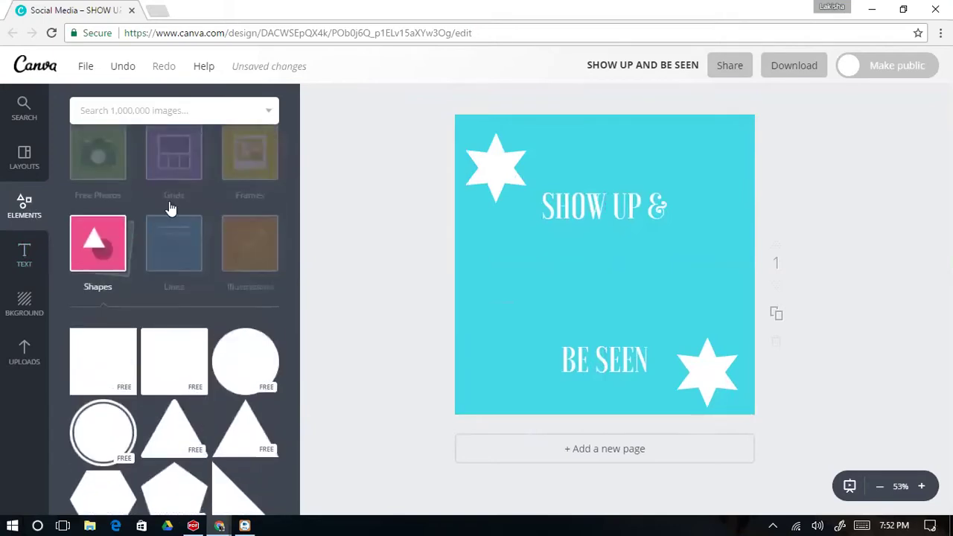
Place the laptop frame from Frames between 'SHOW UP &' and 'BE SEEN'
{"action": "left_click", "coordinate": [253, 176]}
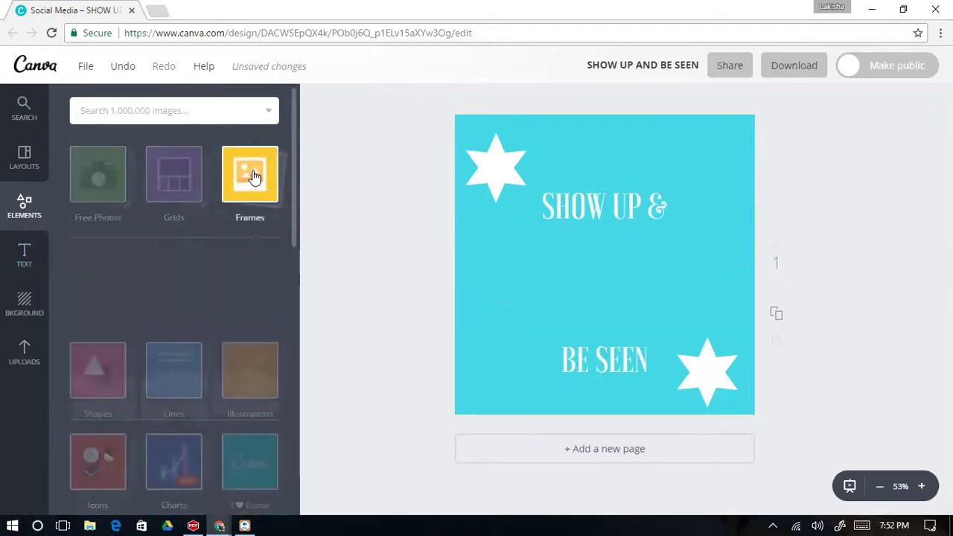
{"action": "scroll", "coordinate": [224, 348], "scroll_direction": "down", "scroll_amount": 3}
{"action": "scroll", "coordinate": [223, 347], "scroll_direction": "down", "scroll_amount": 5}
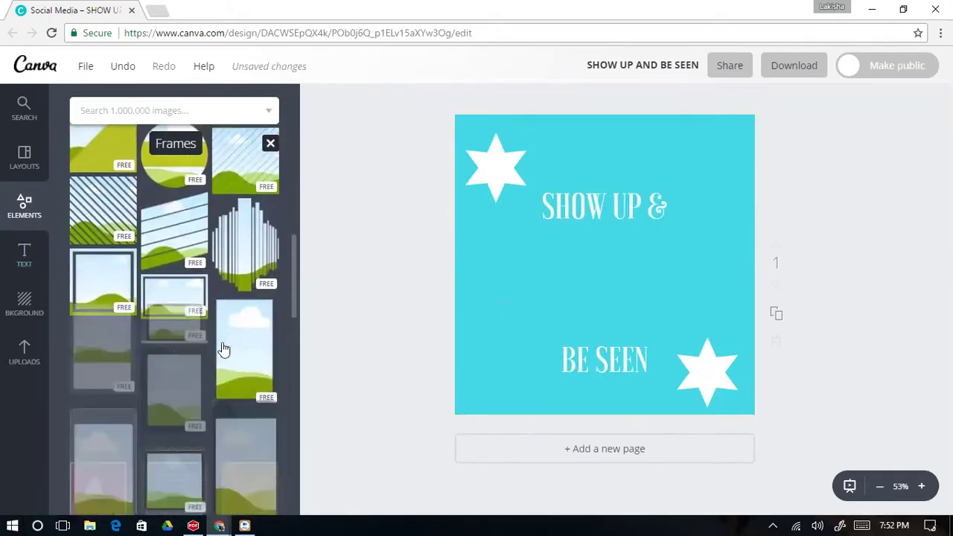
{"action": "scroll", "coordinate": [223, 348], "scroll_direction": "down", "scroll_amount": 5}
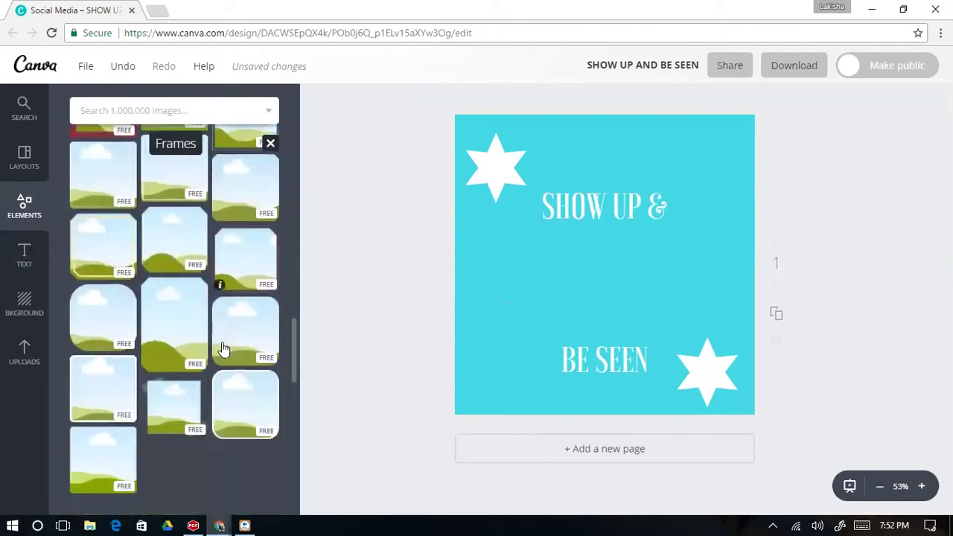
{"action": "scroll", "coordinate": [224, 349], "scroll_direction": "down", "scroll_amount": 2}
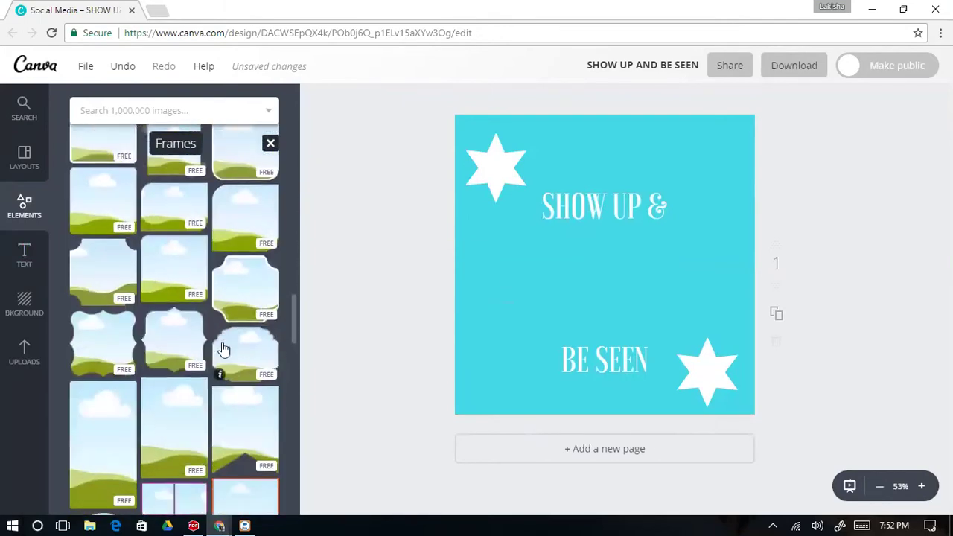
{"action": "scroll", "coordinate": [223, 349], "scroll_direction": "down", "scroll_amount": 5}
{"action": "scroll", "coordinate": [223, 348], "scroll_direction": "down", "scroll_amount": 6}
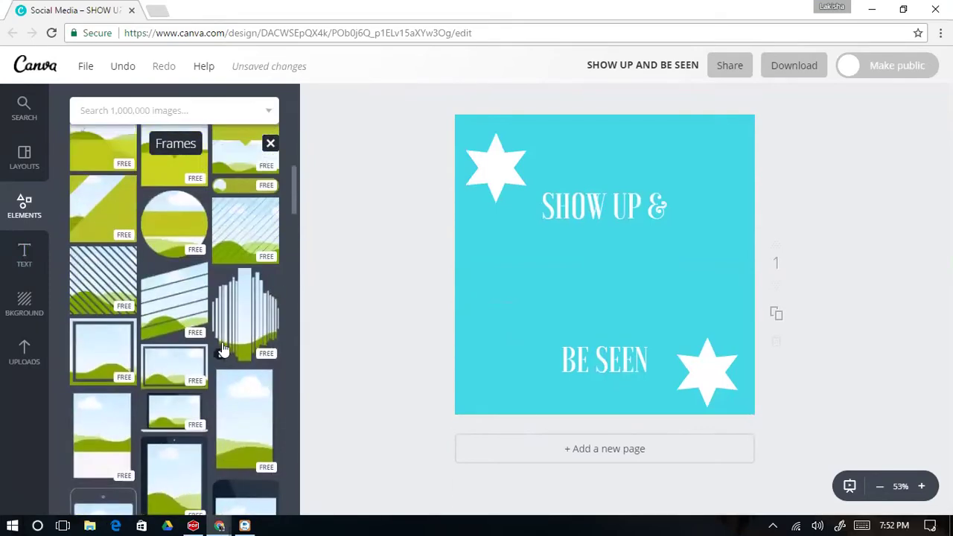
{"action": "scroll", "coordinate": [224, 349], "scroll_direction": "down", "scroll_amount": 2}
{"action": "left_click_drag", "start_coordinate": [173, 277], "coordinate": [598, 276]}
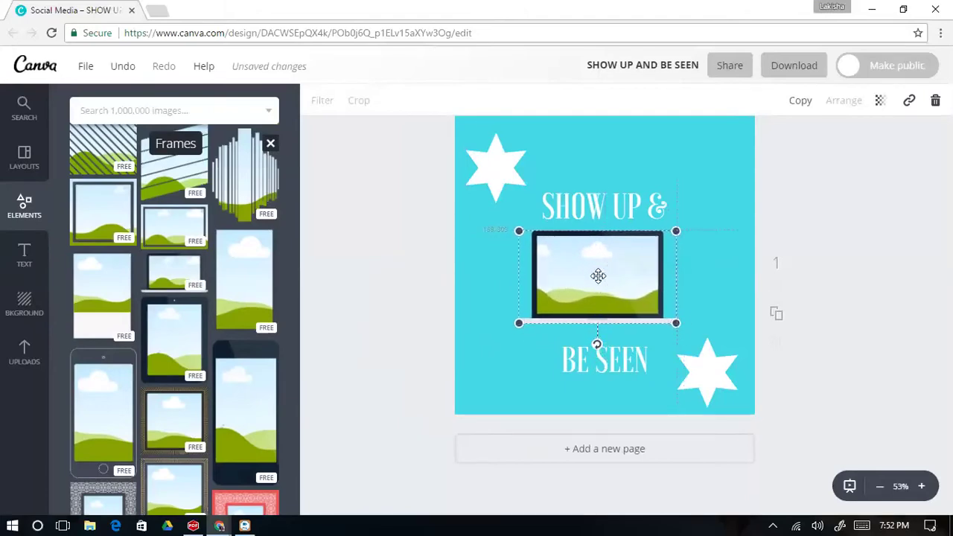
Browse the previously uploaded images
{"action": "left_click", "coordinate": [26, 350]}
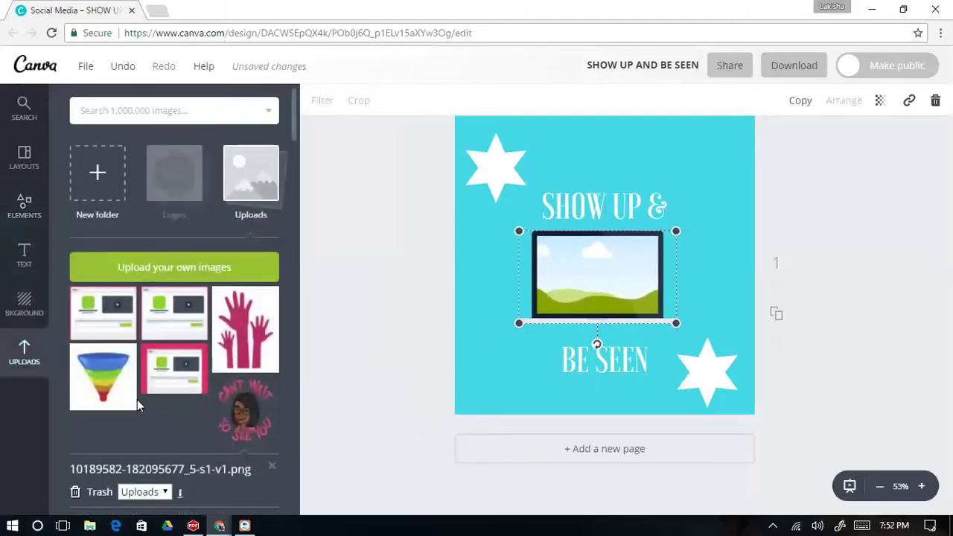
{"action": "scroll", "coordinate": [138, 406], "scroll_direction": "down", "scroll_amount": 3}
{"action": "scroll", "coordinate": [138, 406], "scroll_direction": "down", "scroll_amount": 6}
{"action": "scroll", "coordinate": [160, 406], "scroll_direction": "up", "scroll_amount": 2}
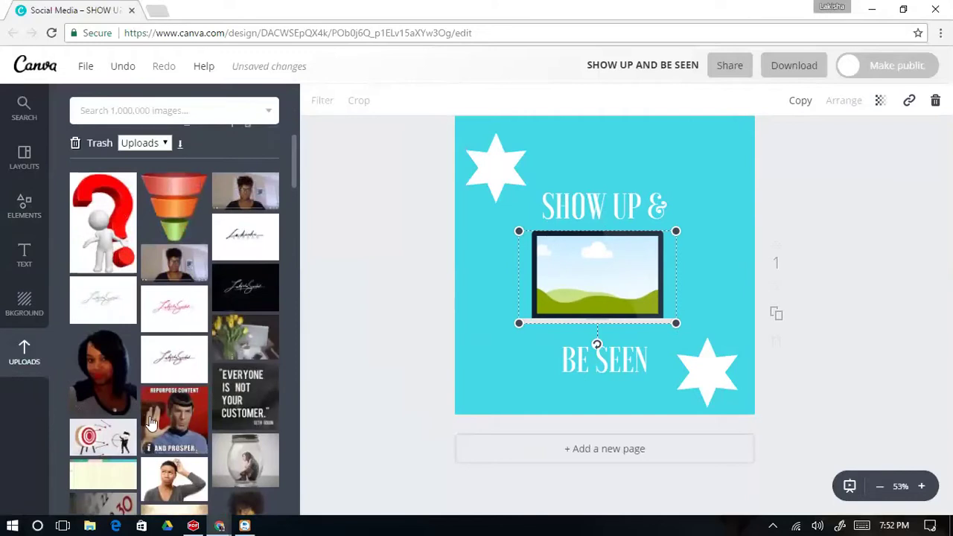
Fill the laptop frame with the woman's photo, enlarge the frame, and raise 'SHOW UP &' slightly
{"action": "scroll", "coordinate": [168, 405], "scroll_direction": "down", "scroll_amount": 2}
{"action": "left_click_drag", "start_coordinate": [168, 404], "coordinate": [598, 264]}
{"action": "left_click", "coordinate": [536, 249]}
{"action": "left_click_drag", "start_coordinate": [517, 231], "coordinate": [479, 207]}
{"action": "left_click_drag", "start_coordinate": [673, 336], "coordinate": [696, 339]}
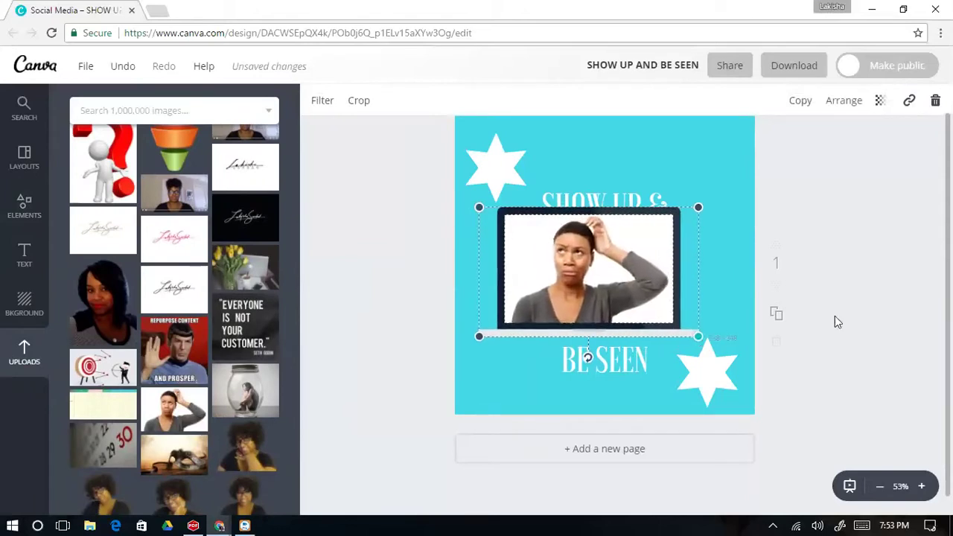
{"action": "left_click", "coordinate": [834, 321]}
{"action": "left_click_drag", "start_coordinate": [598, 185], "coordinate": [599, 177]}
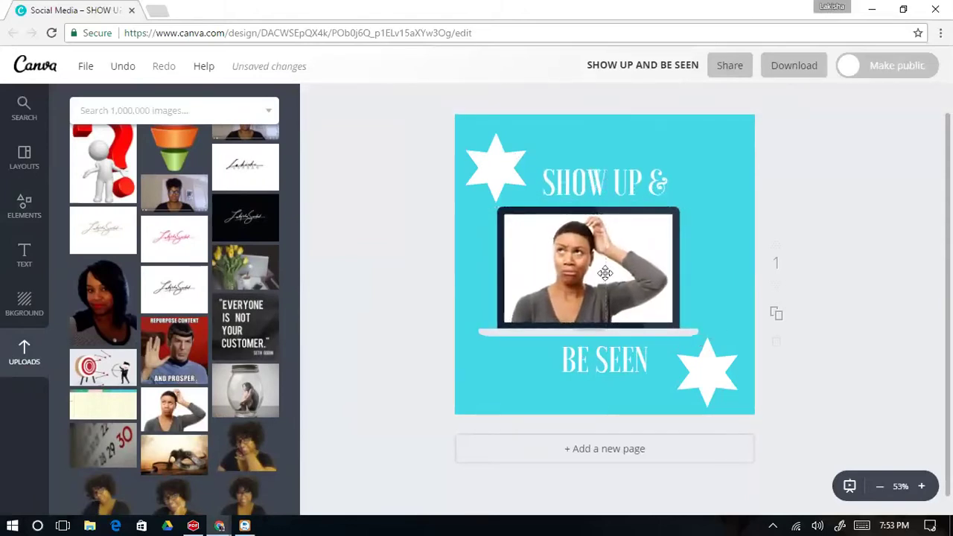
Centre the laptop photo horizontally, keeping 'BE SEEN' on the centre line
{"action": "left_click_drag", "start_coordinate": [620, 284], "coordinate": [628, 283]}
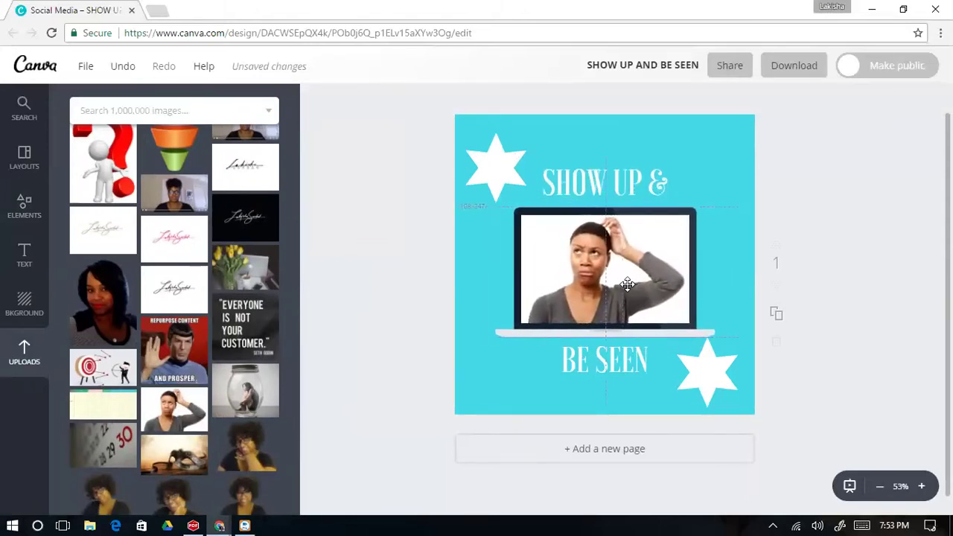
{"action": "left_click_drag", "start_coordinate": [604, 361], "coordinate": [603, 363]}
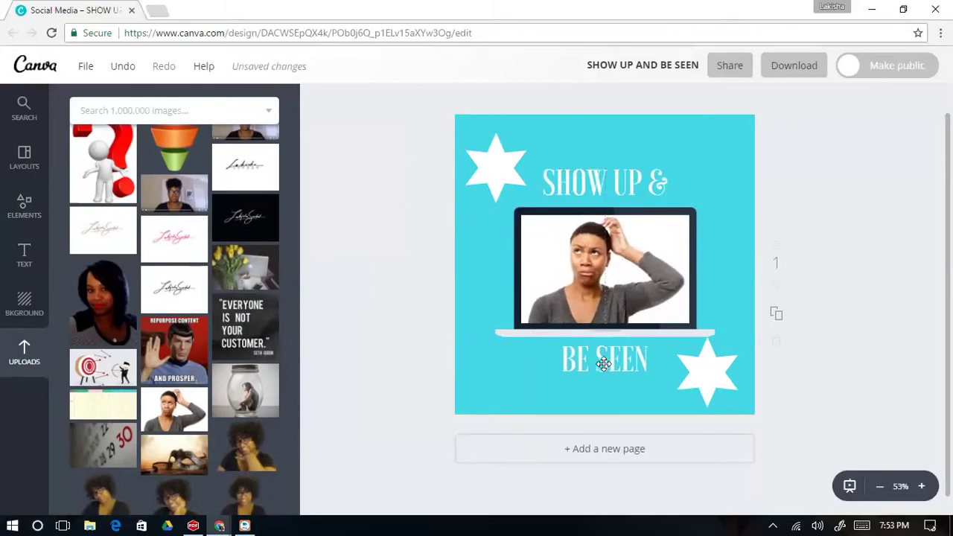
{"action": "left_click", "coordinate": [598, 340]}
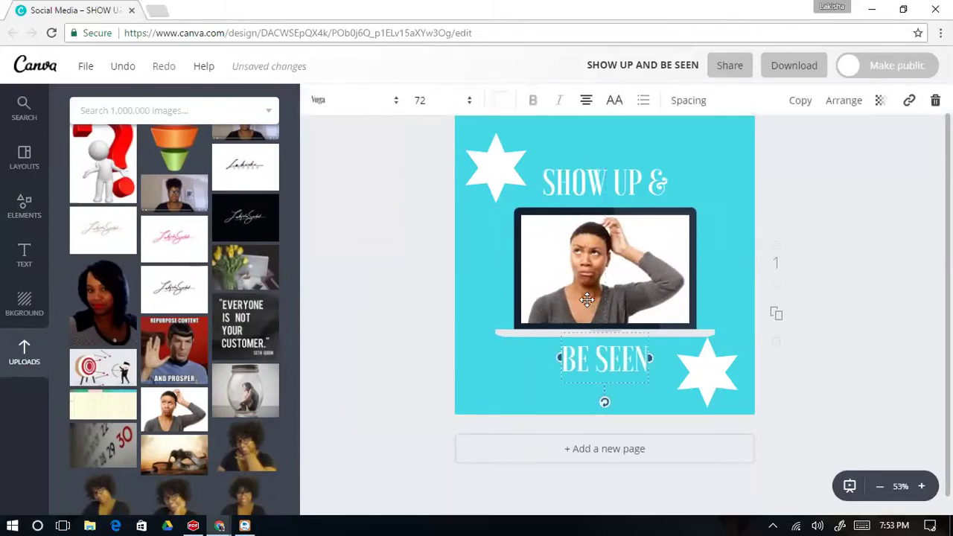
{"action": "left_click", "coordinate": [583, 272]}
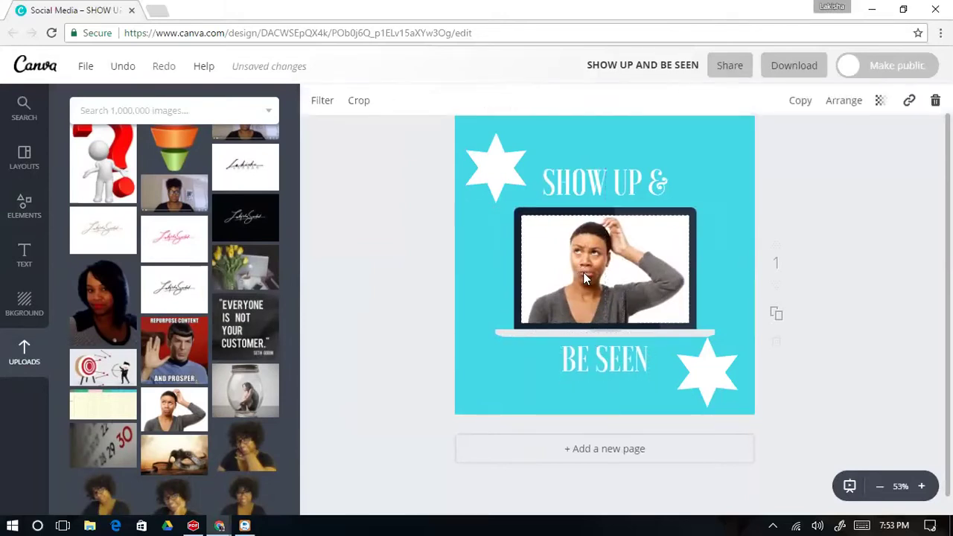
{"action": "left_click", "coordinate": [864, 269]}
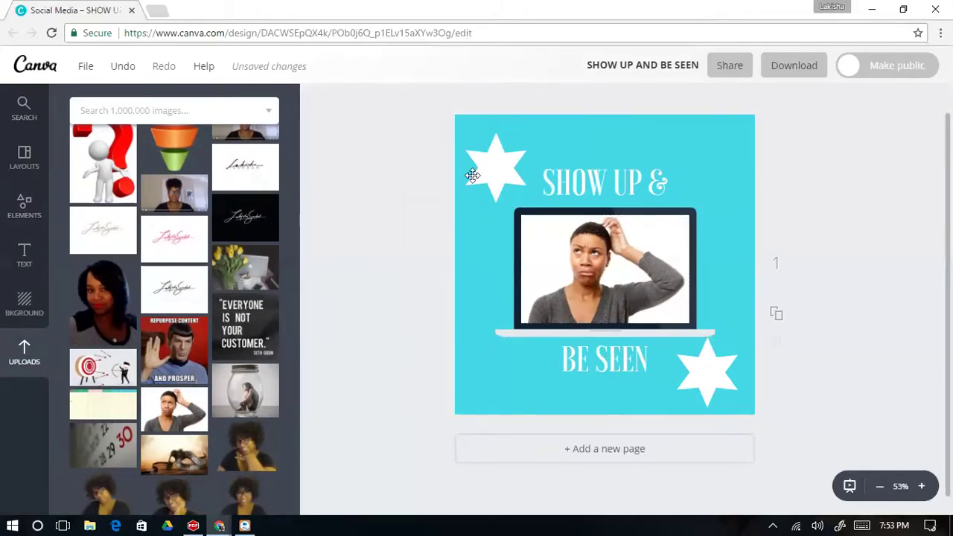
Shrink both stars and tuck them tighter into the top-left and bottom-right corners
{"action": "left_click", "coordinate": [511, 176]}
{"action": "left_click_drag", "start_coordinate": [526, 196], "coordinate": [514, 189]}
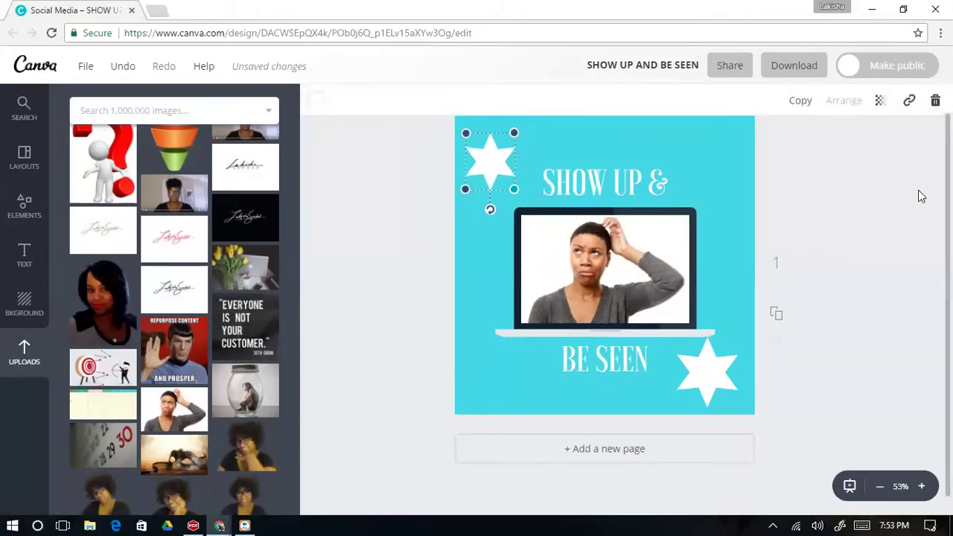
{"action": "left_click_drag", "start_coordinate": [496, 158], "coordinate": [494, 153]}
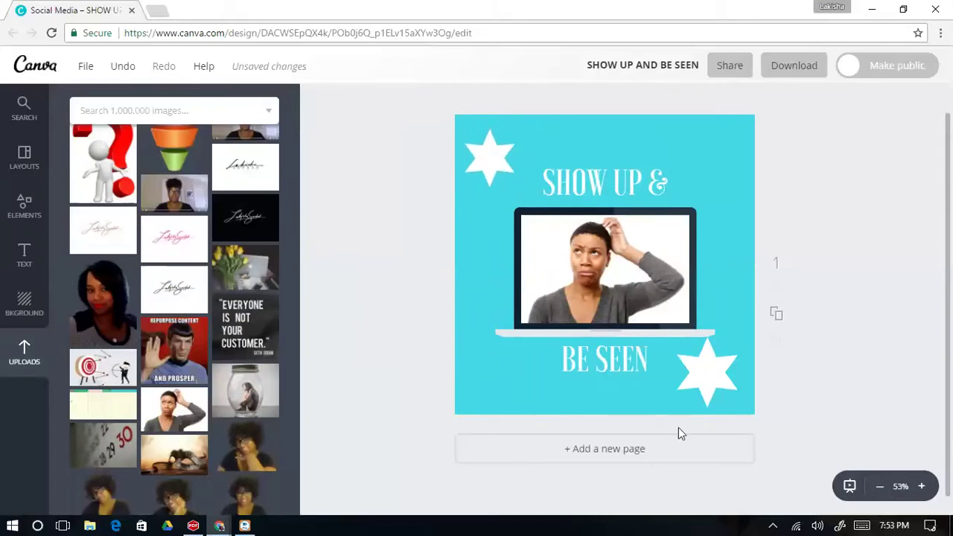
{"action": "left_click", "coordinate": [698, 373]}
{"action": "left_click_drag", "start_coordinate": [734, 404], "coordinate": [718, 388]}
{"action": "left_click", "coordinate": [823, 312]}
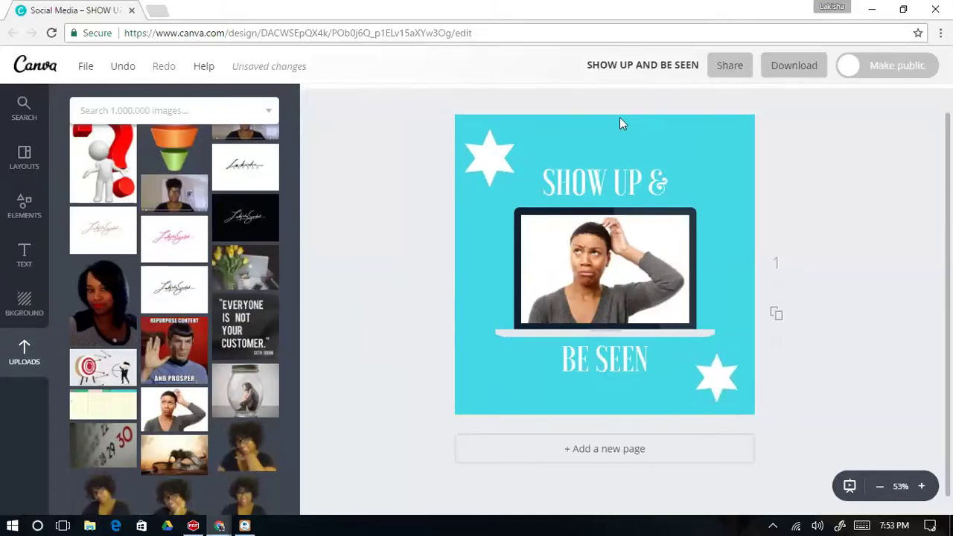
Save the design and set the download file type to Animated GIF/Movie (Experimental)
{"action": "left_click", "coordinate": [86, 67]}
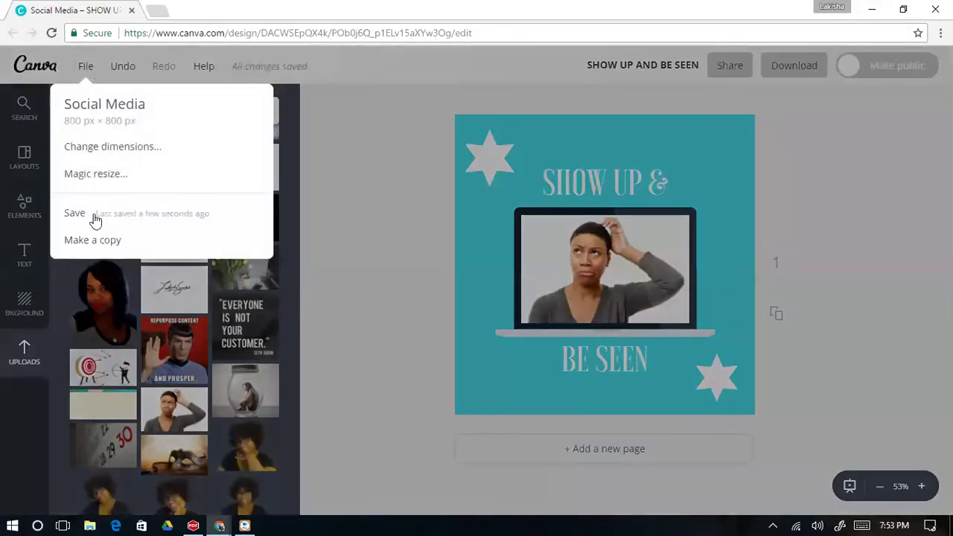
{"action": "left_click", "coordinate": [94, 217]}
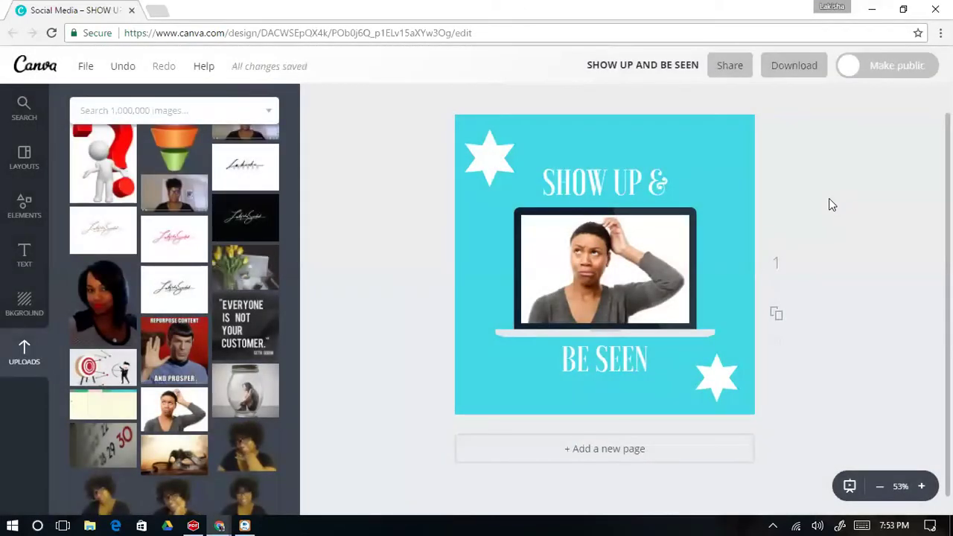
{"action": "left_click", "coordinate": [786, 79]}
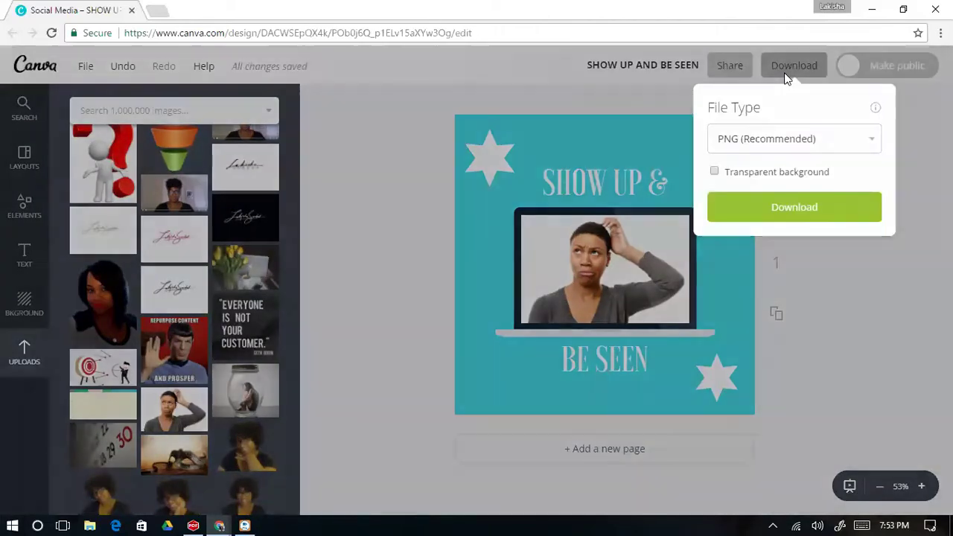
{"action": "left_click", "coordinate": [863, 147]}
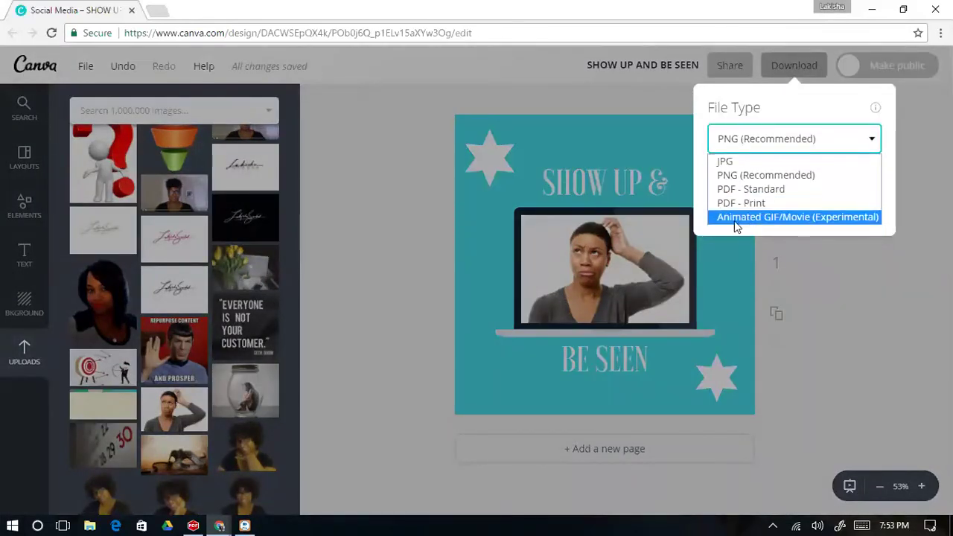
{"action": "left_click", "coordinate": [810, 218]}
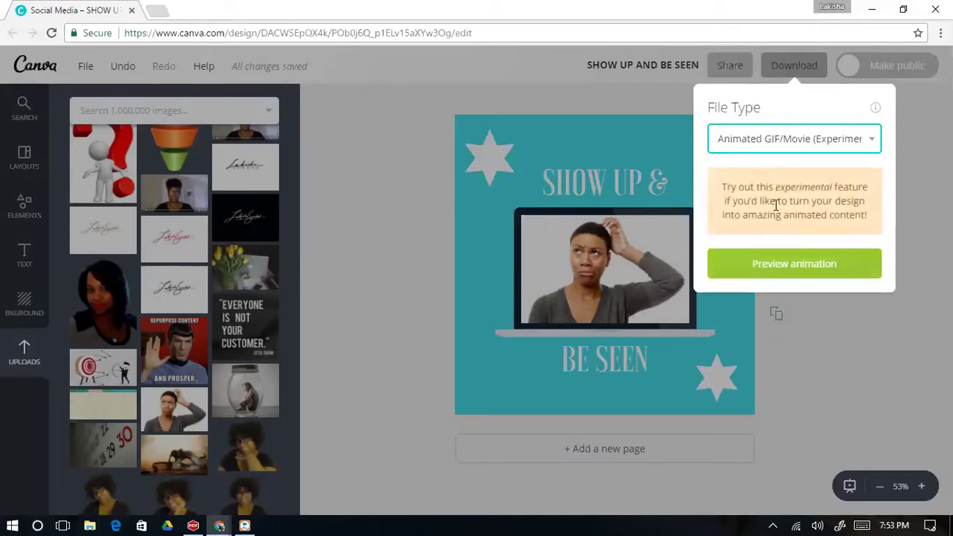
Preview the animation, compare Bounce, Slide, Block, 3D and Fade styles, and choose Slide
{"action": "left_click", "coordinate": [791, 265]}
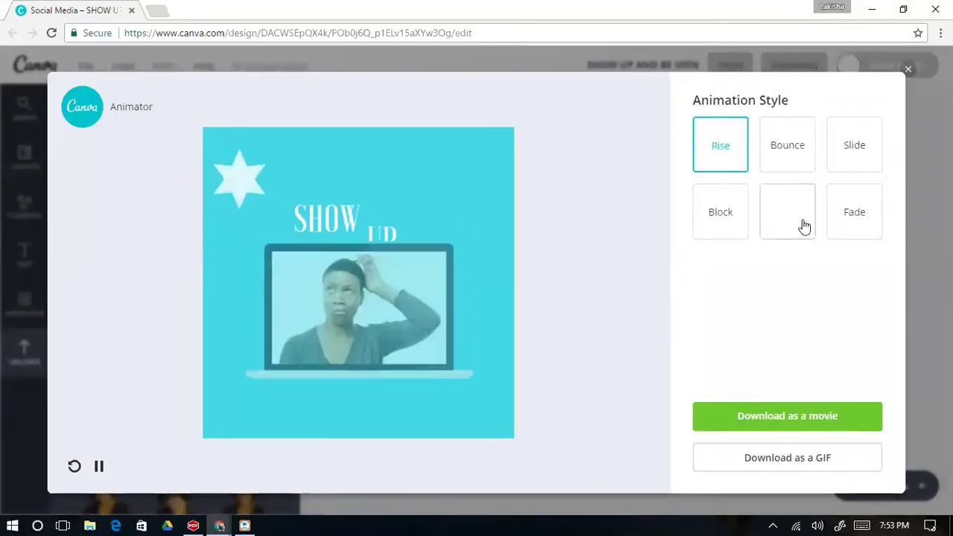
{"action": "left_click", "coordinate": [798, 149]}
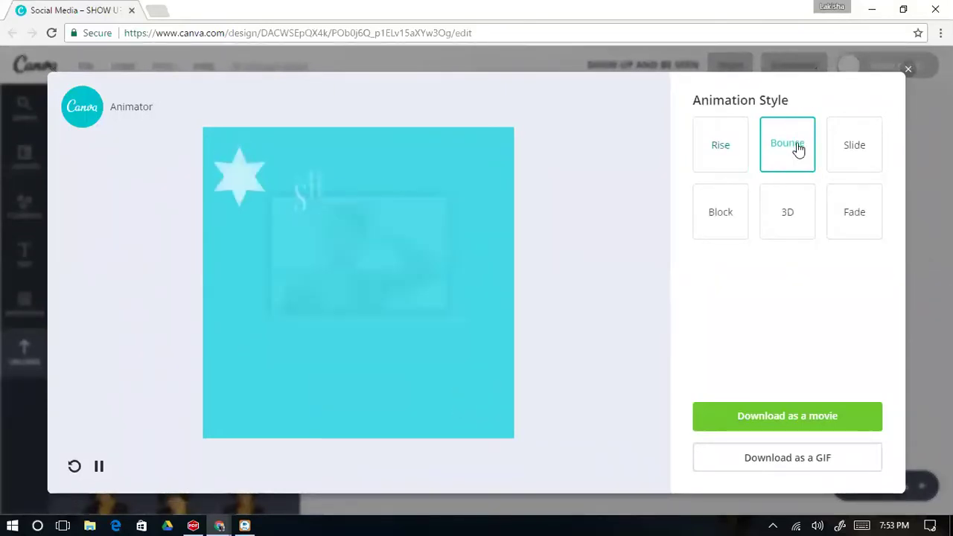
{"action": "left_click", "coordinate": [856, 140]}
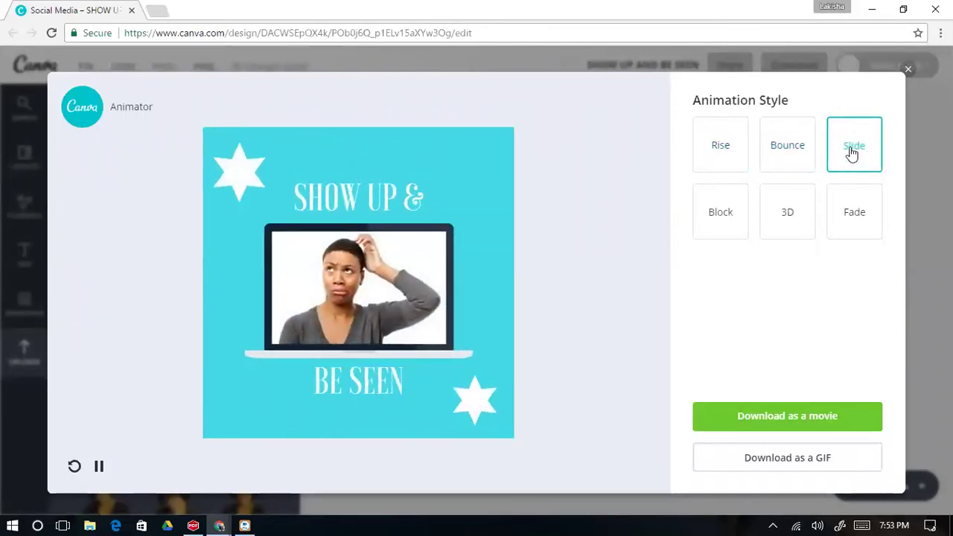
{"action": "left_click", "coordinate": [739, 208]}
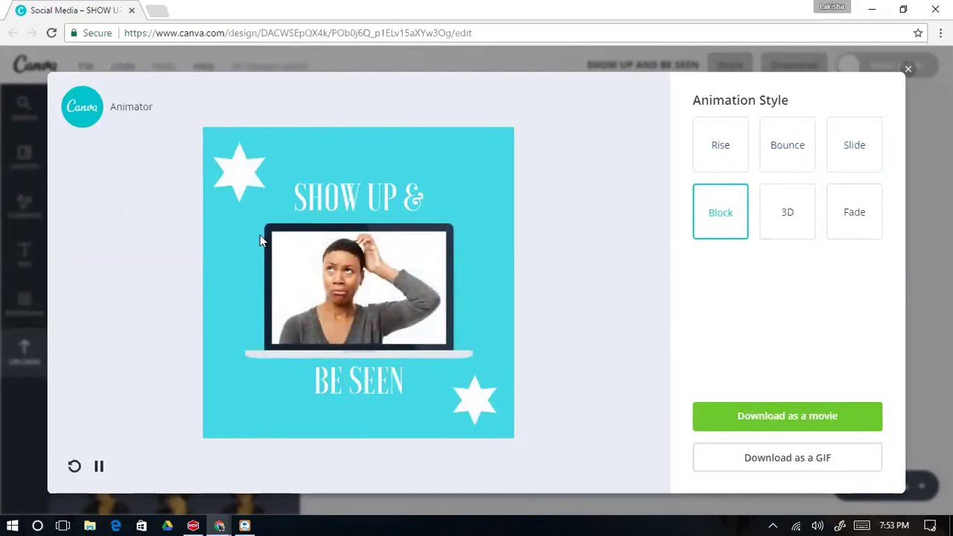
{"action": "left_click", "coordinate": [783, 220]}
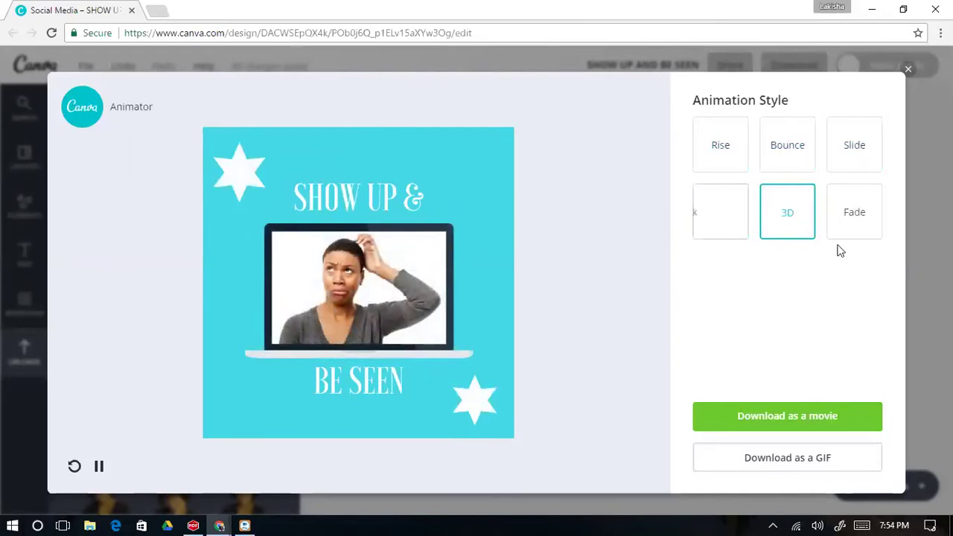
{"action": "left_click", "coordinate": [854, 229]}
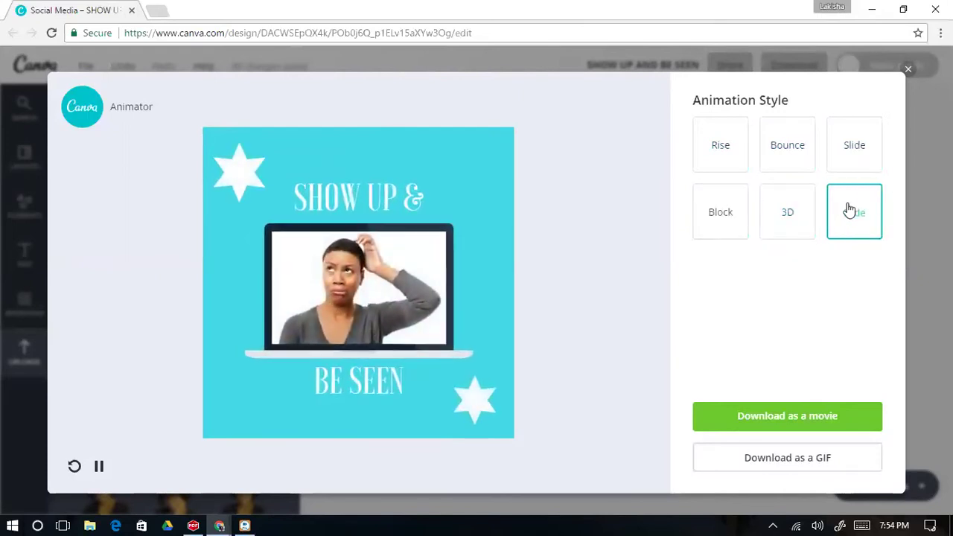
{"action": "left_click", "coordinate": [847, 145]}
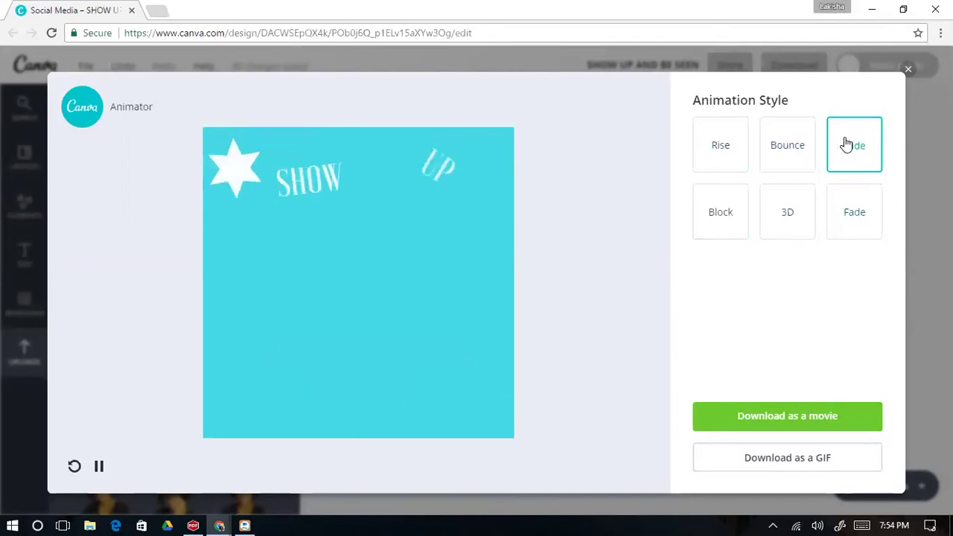
{"action": "left_click", "coordinate": [791, 149]}
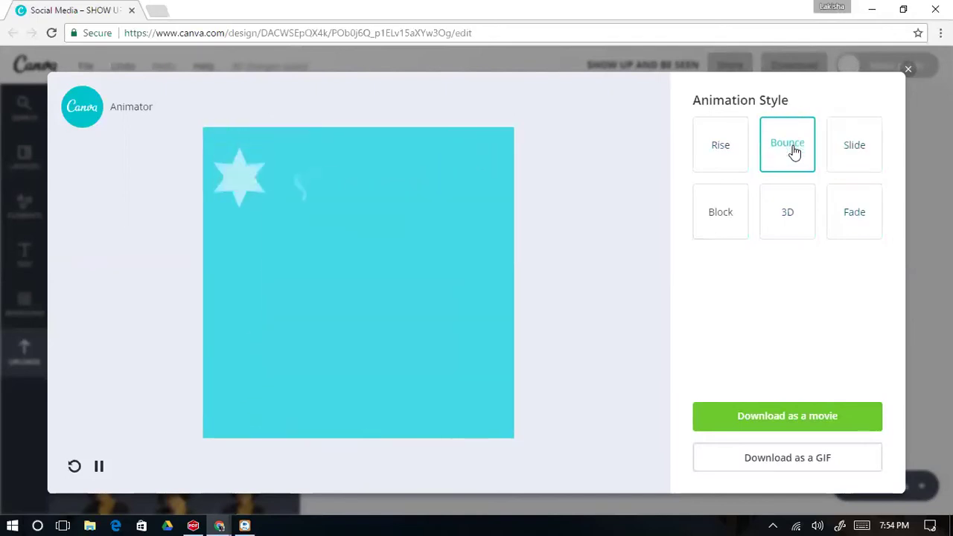
{"action": "left_click", "coordinate": [870, 154]}
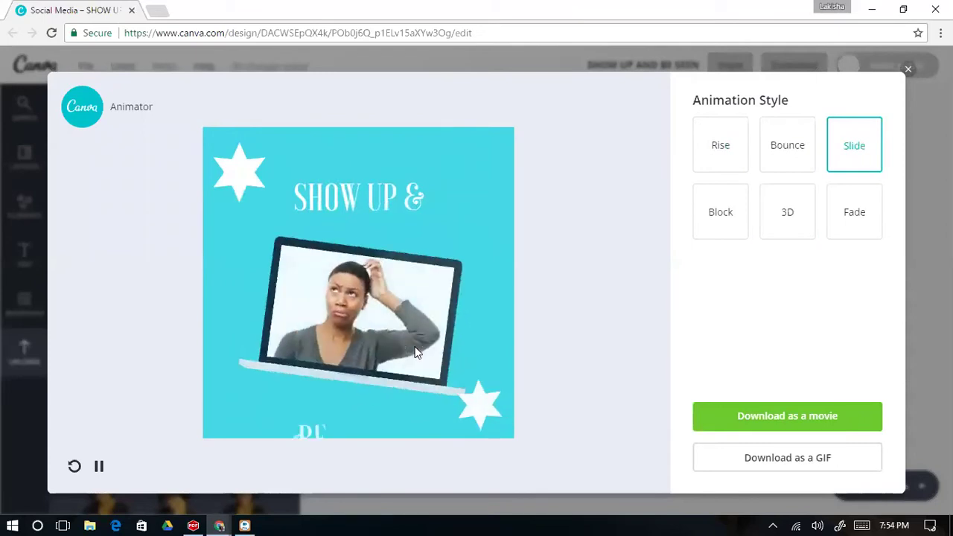
Export the design as the movie animation (3).mp4 and play it in Movies & TV
{"action": "left_click", "coordinate": [805, 418]}
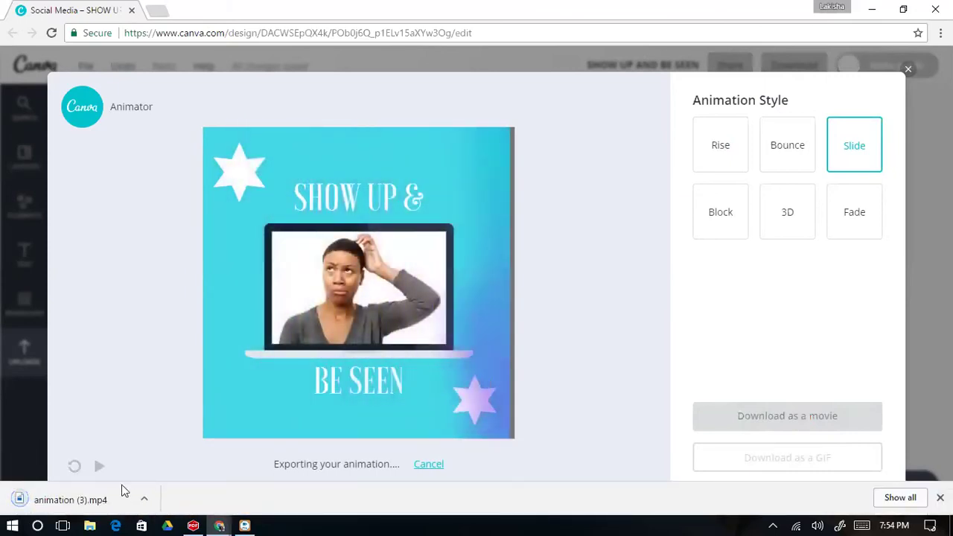
{"action": "left_click", "coordinate": [111, 500]}
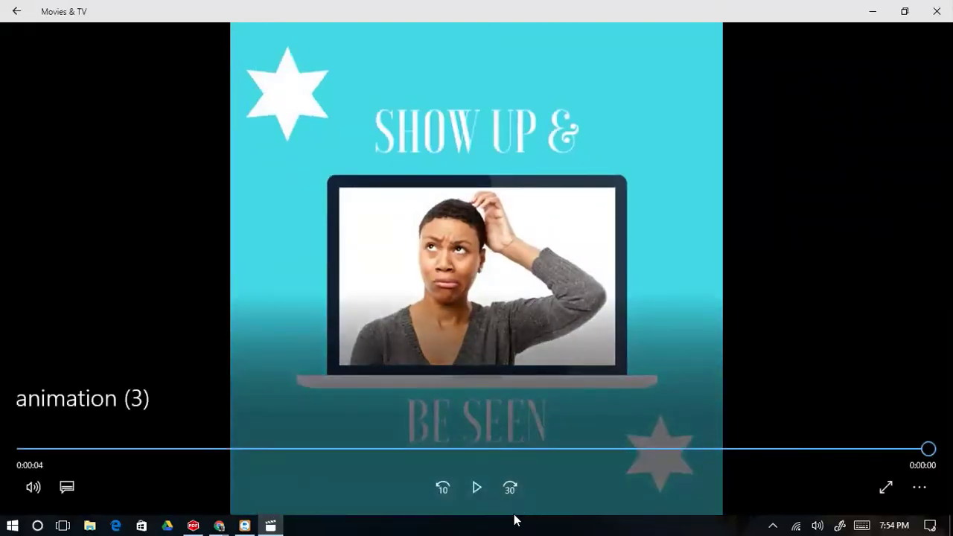
Replay the exported 4-second animation twice in Movies & TV, then close the player
{"action": "left_click", "coordinate": [477, 487]}
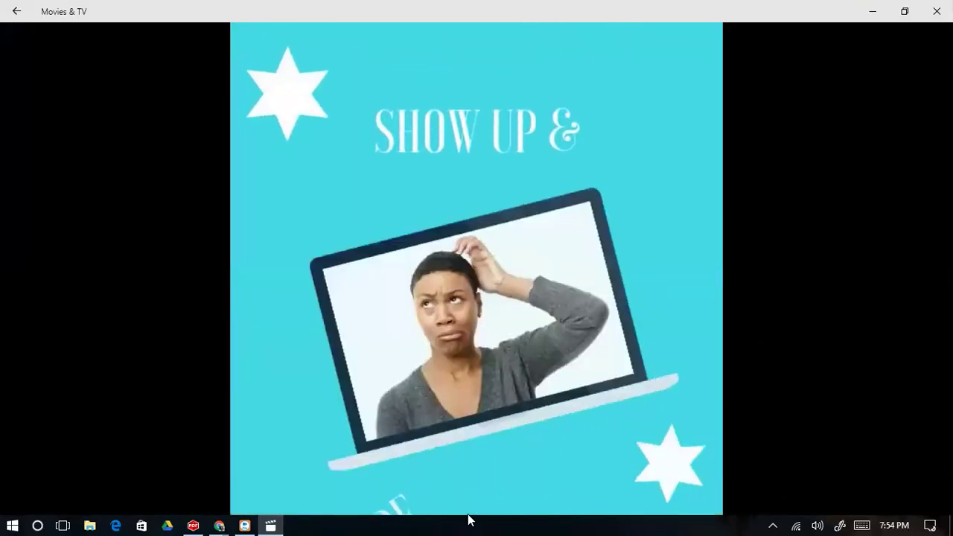
{"action": "mouse_move", "coordinate": [470, 488]}
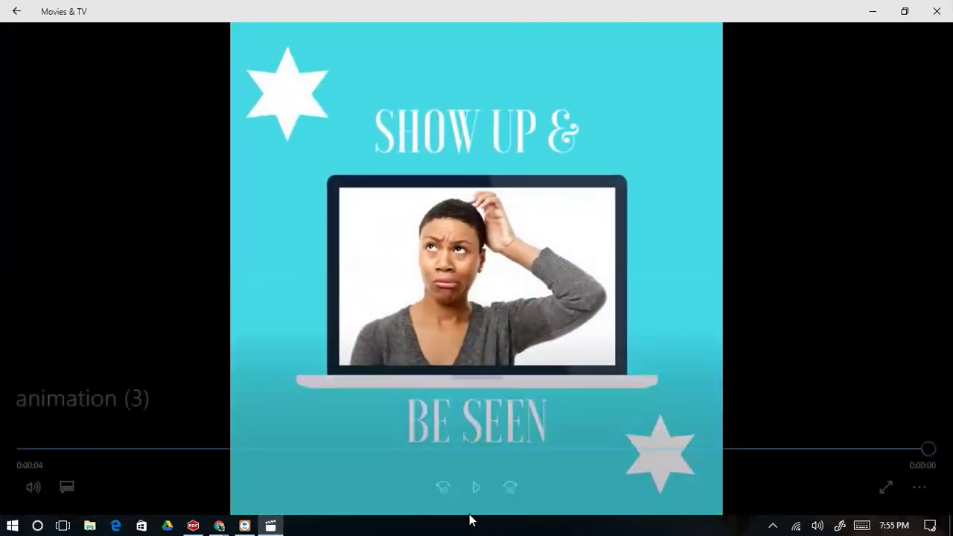
{"action": "left_click", "coordinate": [474, 490]}
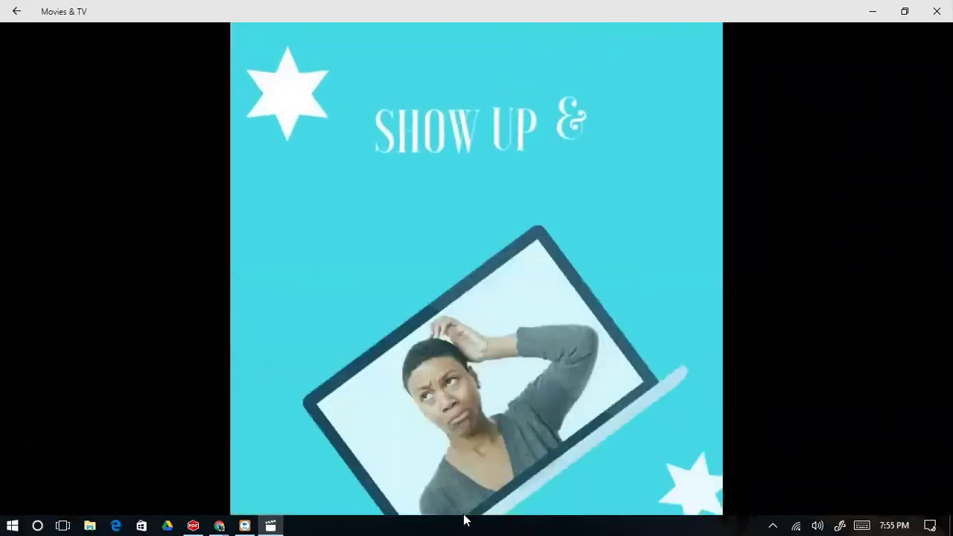
{"action": "mouse_move", "coordinate": [87, 215]}
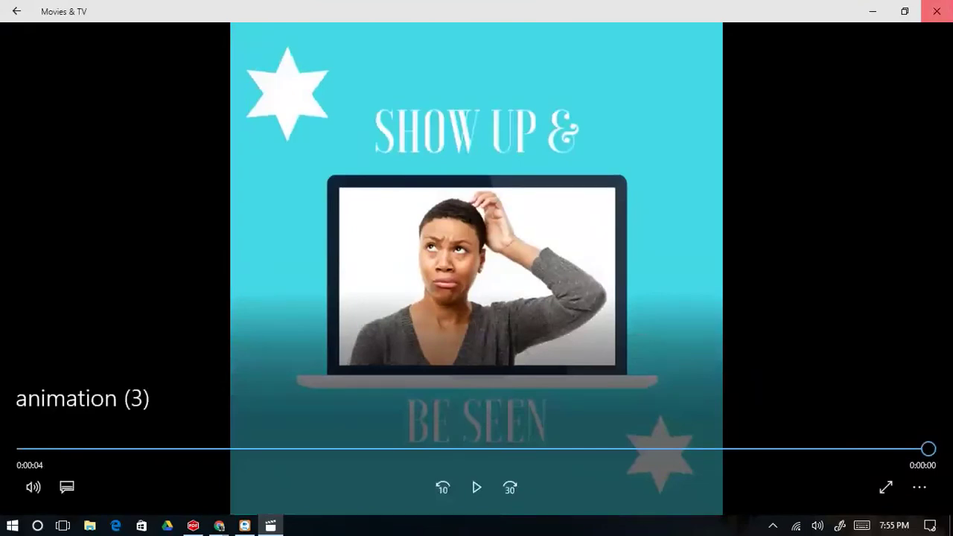
{"action": "left_click", "coordinate": [936, 11]}
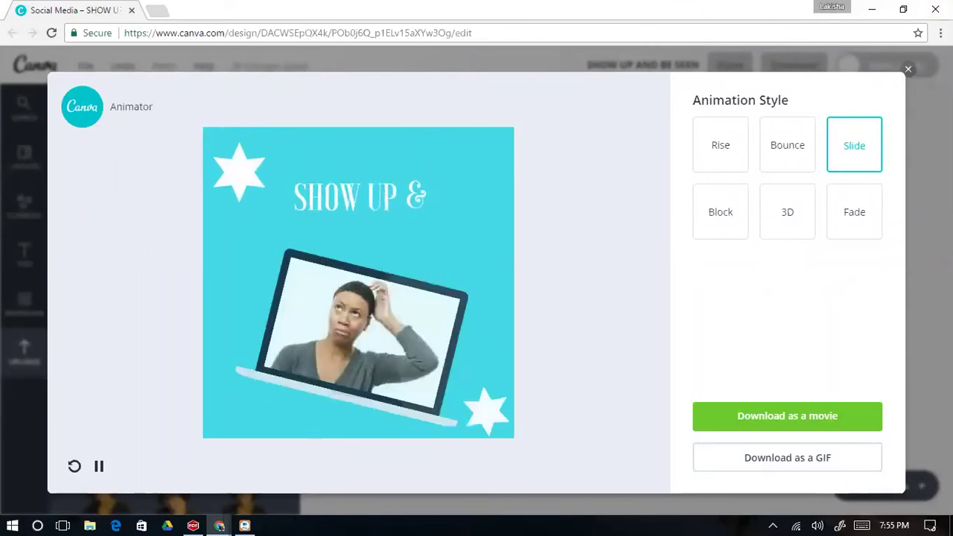
Close the Animator preview to return to the SHOW UP & BE SEEN design in the editor
{"action": "left_click", "coordinate": [908, 72]}
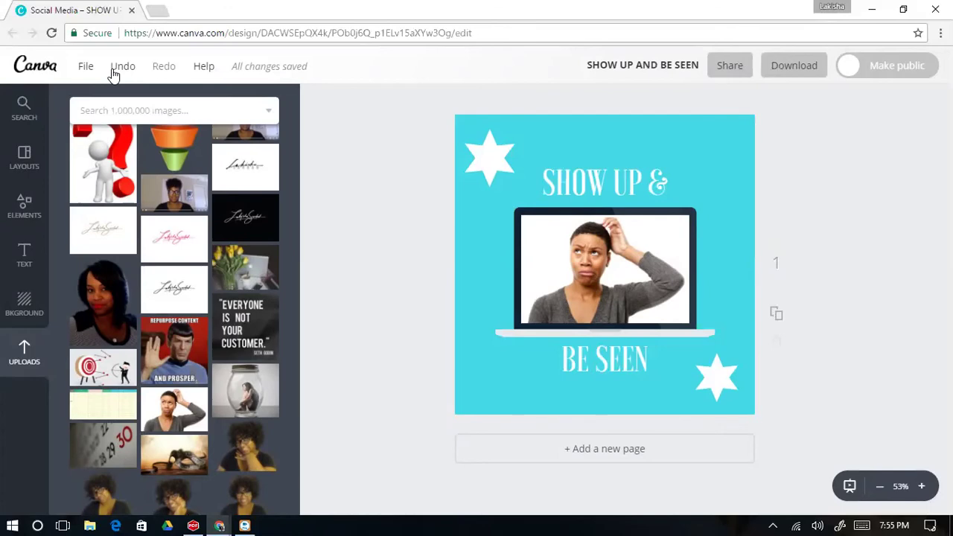
{"action": "scroll", "coordinate": [284, 216], "scroll_direction": "up", "scroll_amount": 10}
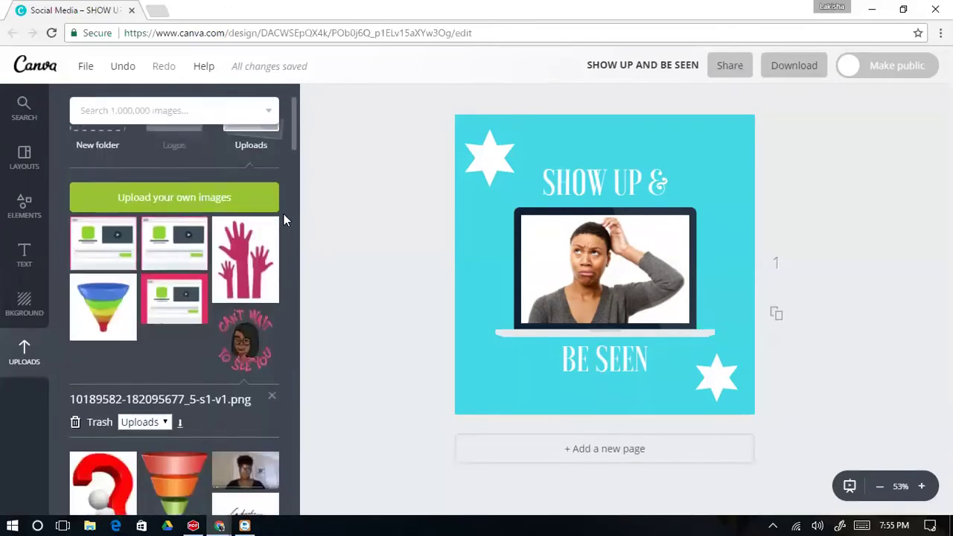